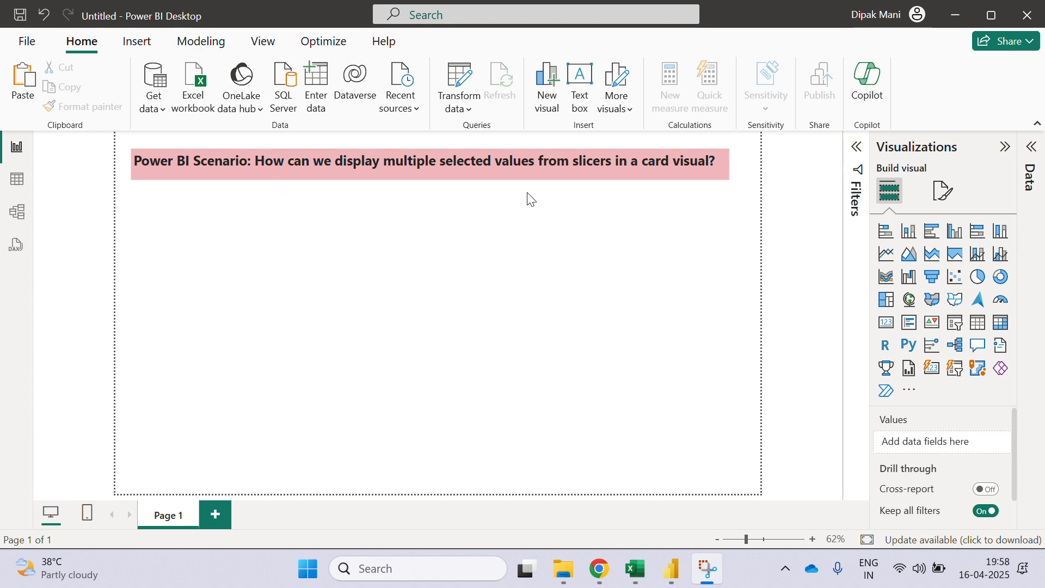
- Load the Orders sheet from the global_superstore_2016 Excel workbook into the report
click(197, 90)
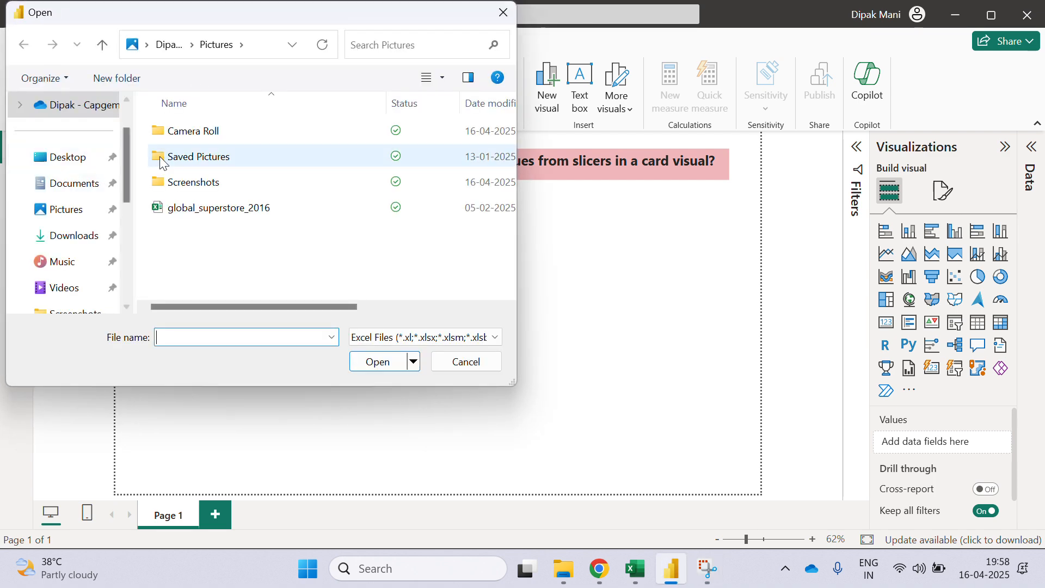
double_click(227, 207)
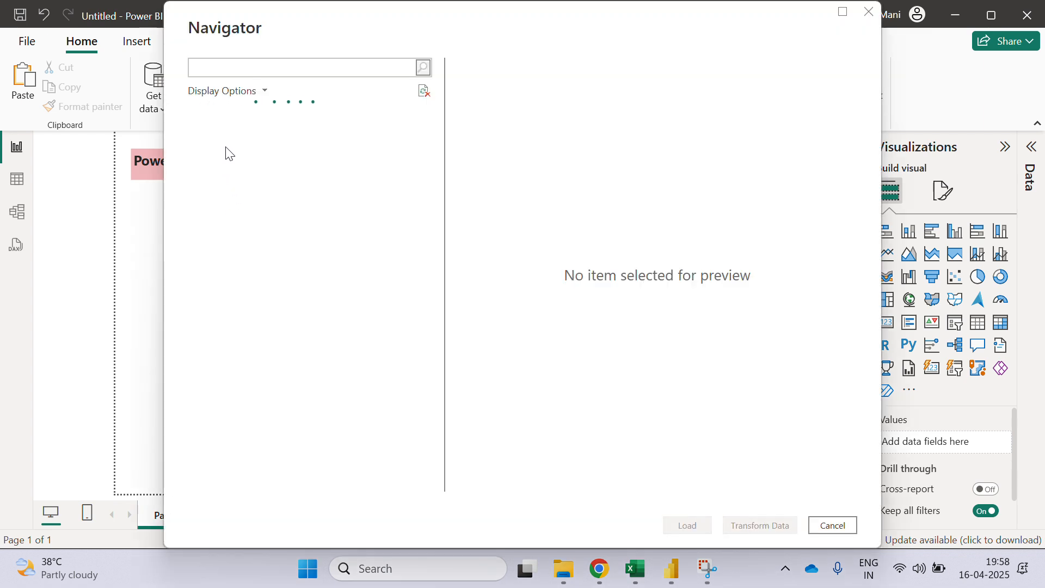
click(213, 136)
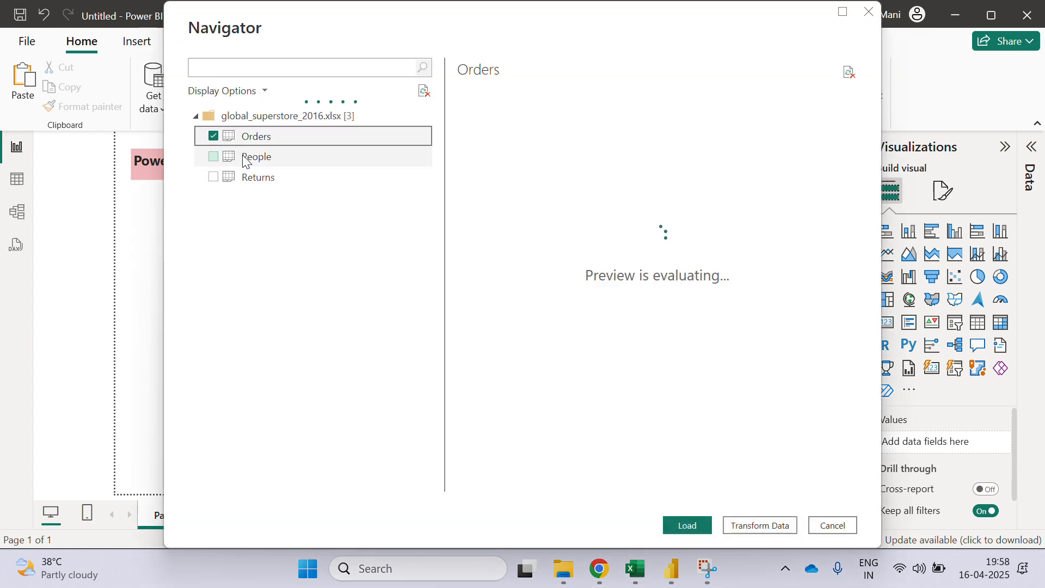
click(686, 525)
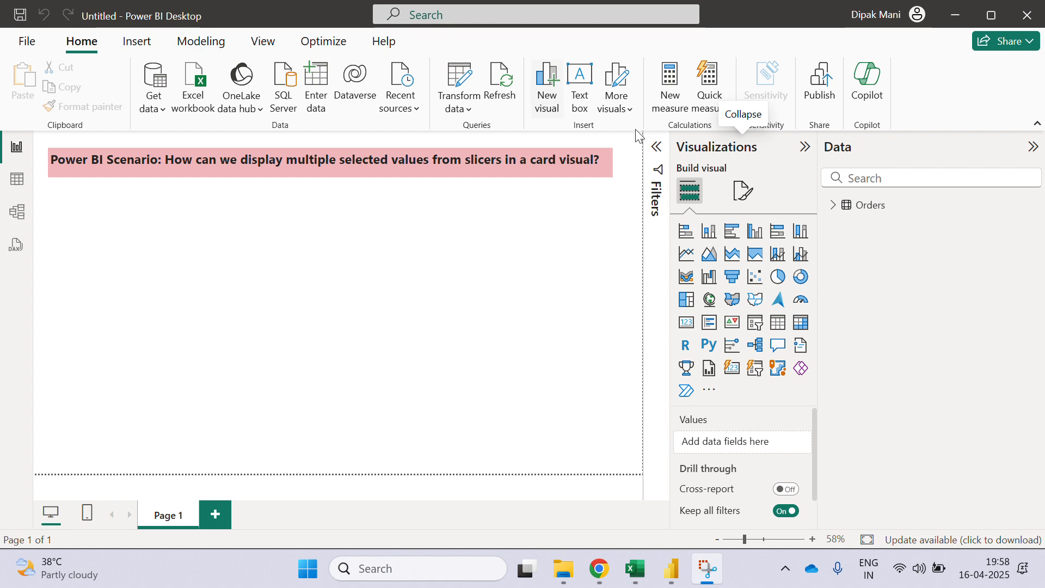
- Add a card visual to the report page showing the Region field from the Orders table
click(831, 207)
click(831, 206)
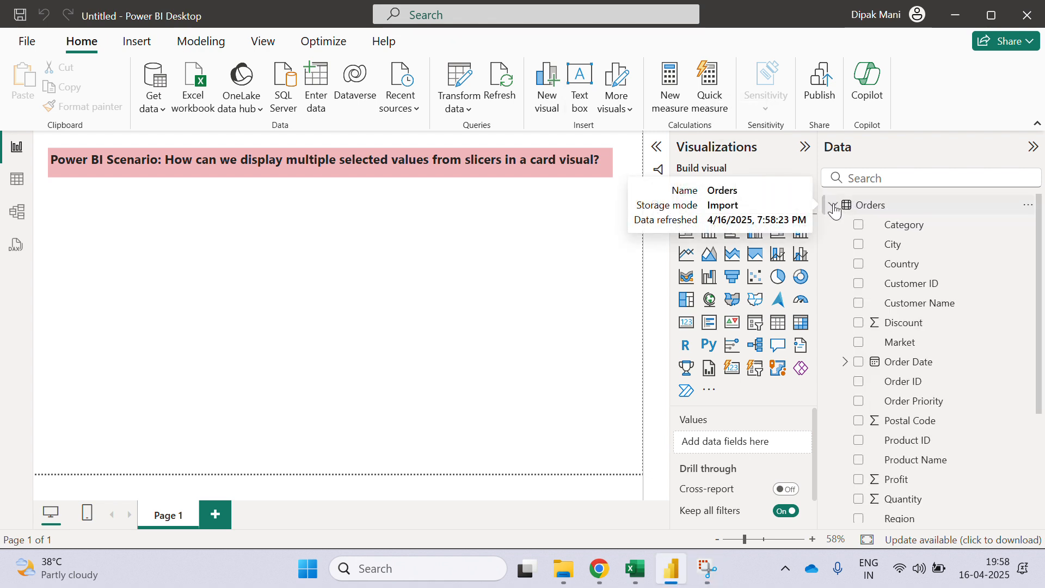
scroll(960, 434, down, 3)
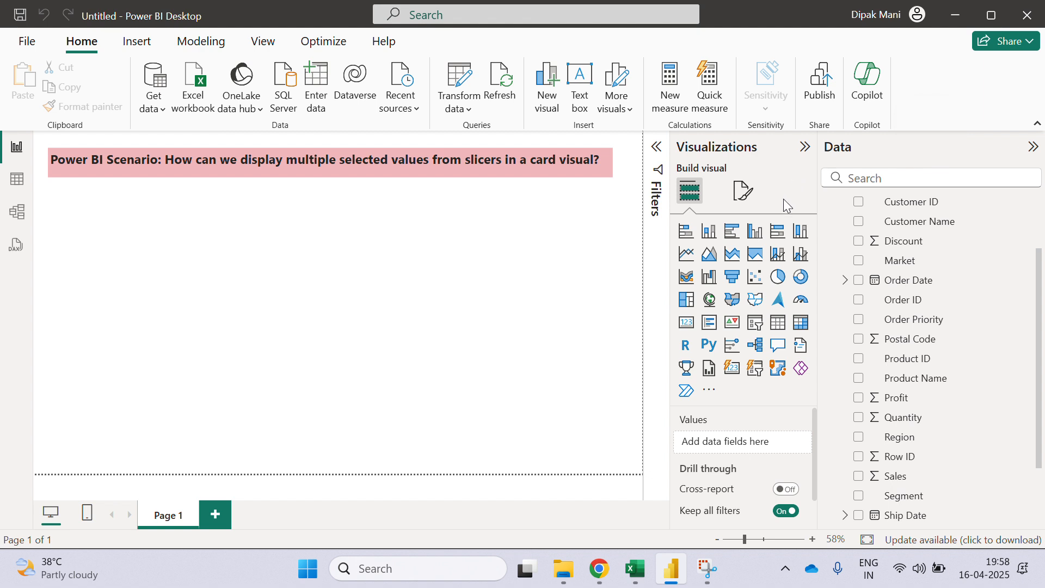
click(685, 328)
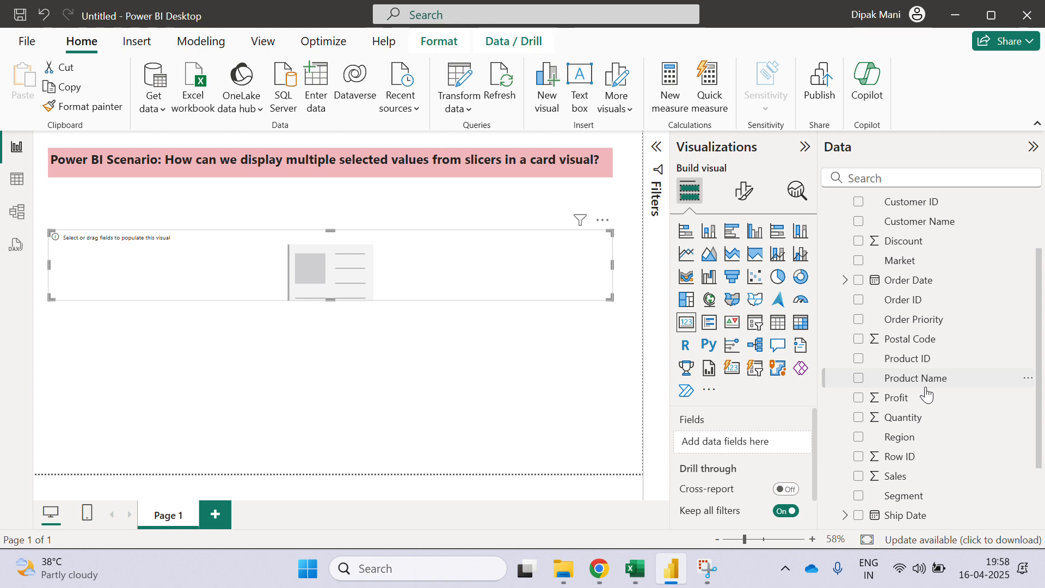
click(858, 437)
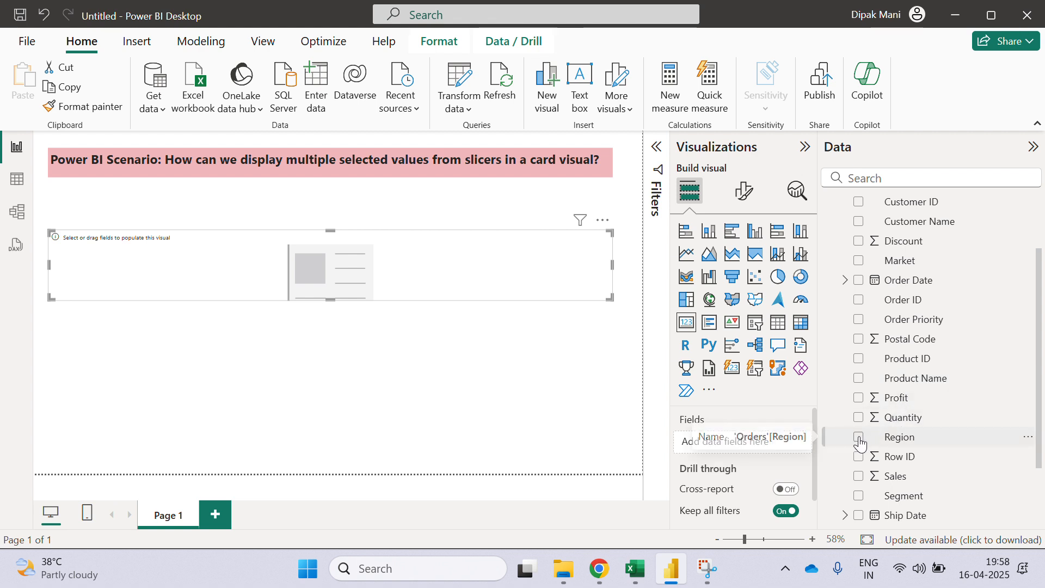
click(459, 388)
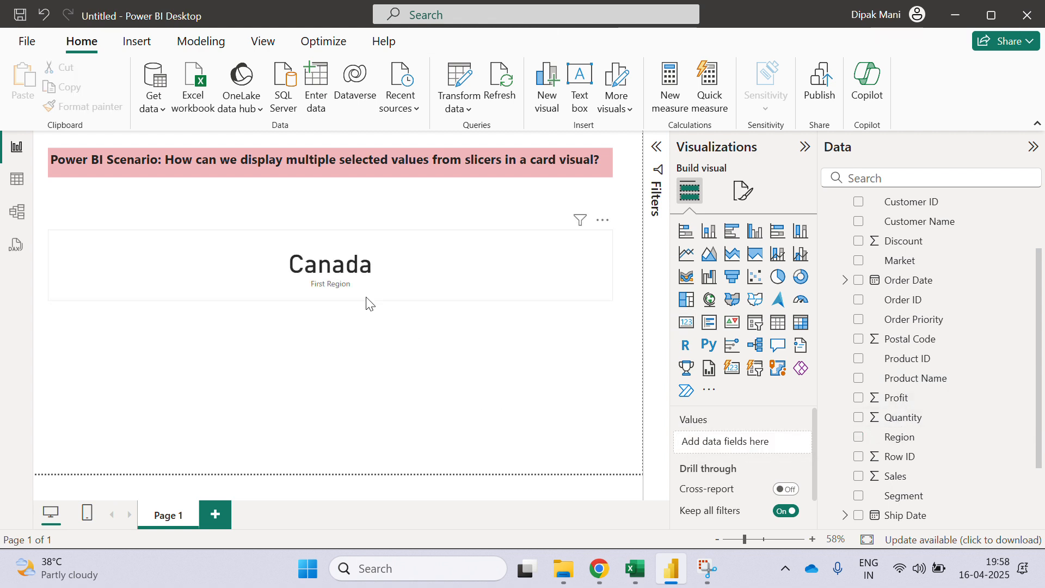
- Turn on the visual border for the Region card, finding the setting by searching the format options for VIS
click(411, 291)
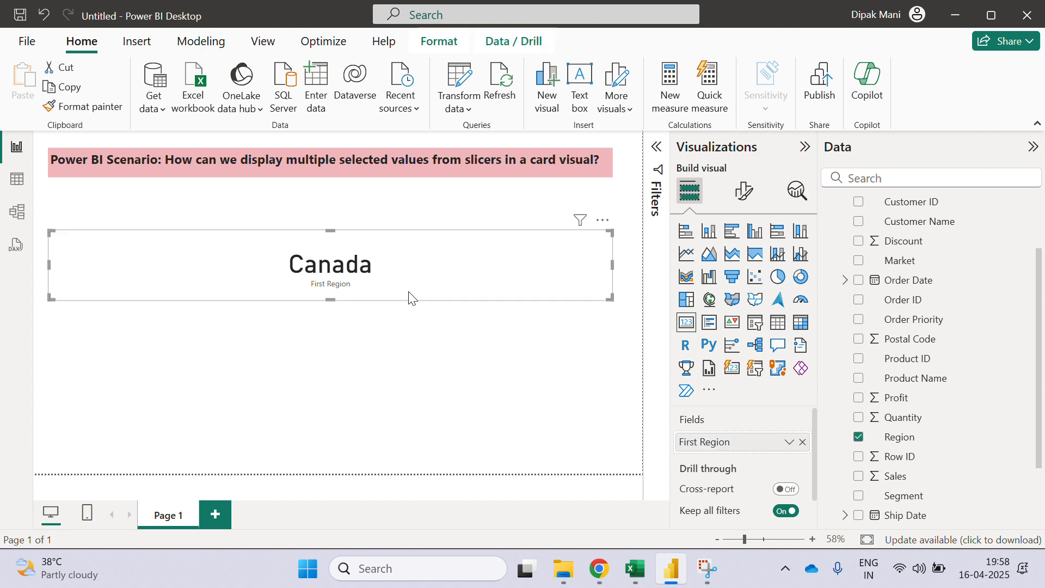
click(743, 191)
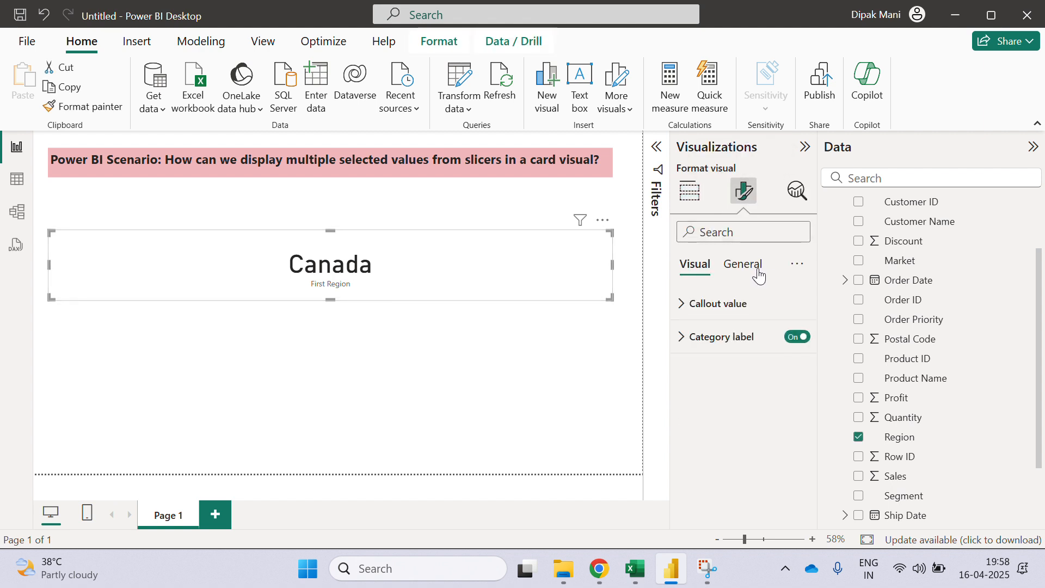
click(742, 264)
click(744, 231)
text(VIS)
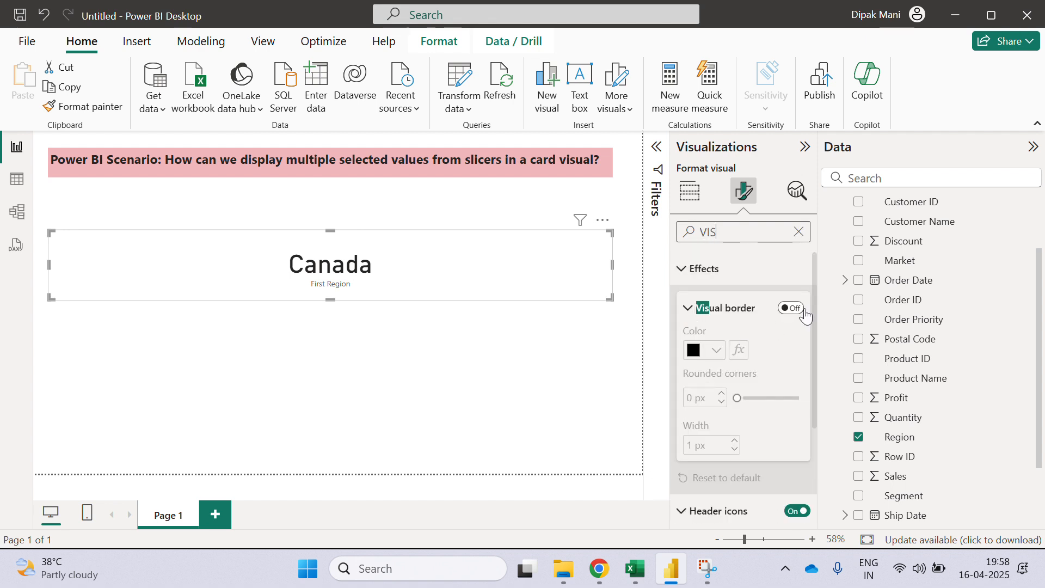
click(792, 309)
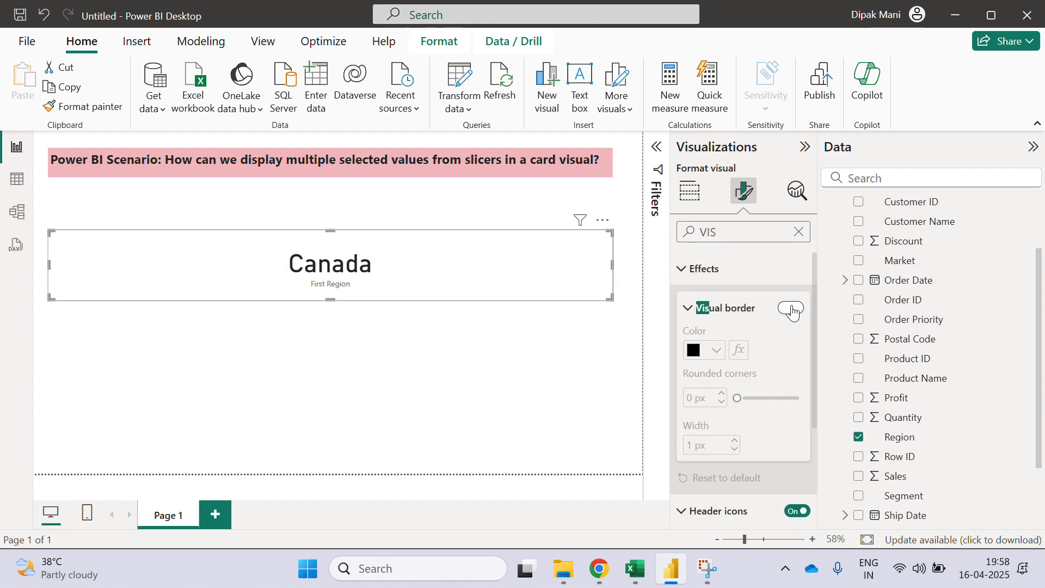
click(525, 357)
- Resize the Region card to a narrower, taller box and place it right of centre beneath the title
click(53, 275)
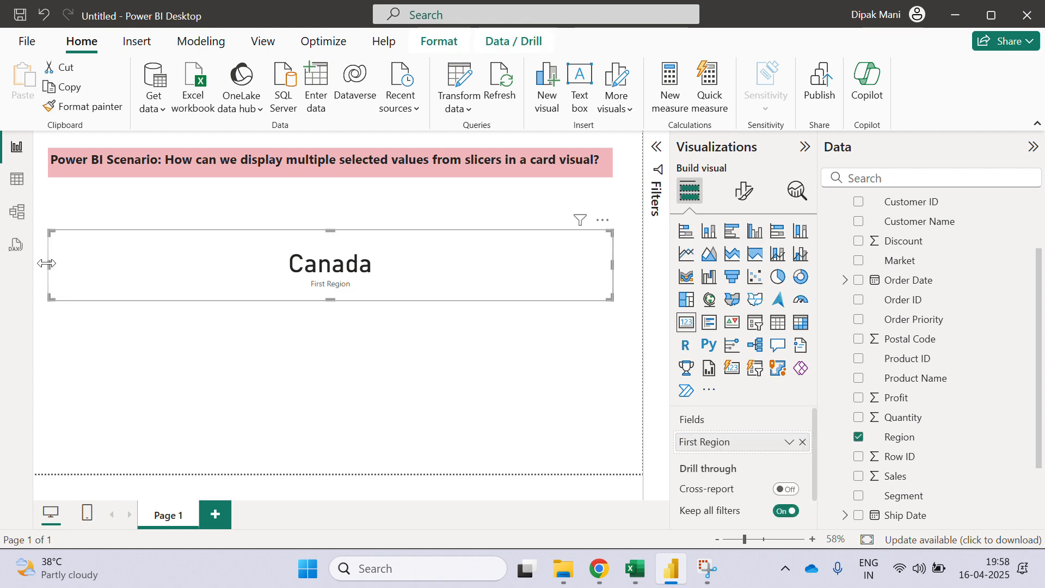
drag(47, 263, 415, 328)
drag(458, 292, 458, 329)
drag(438, 302, 398, 297)
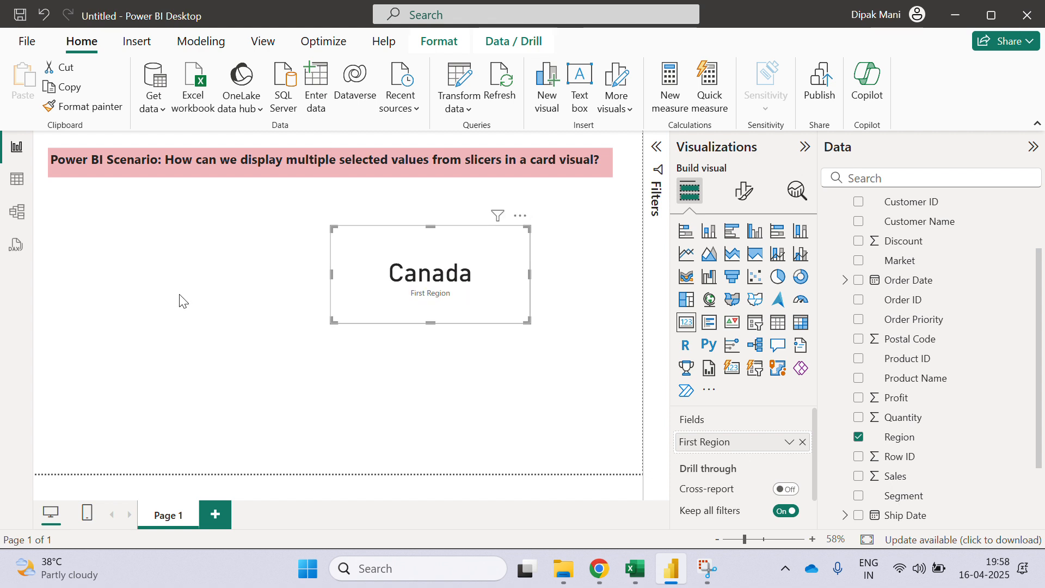
click(180, 296)
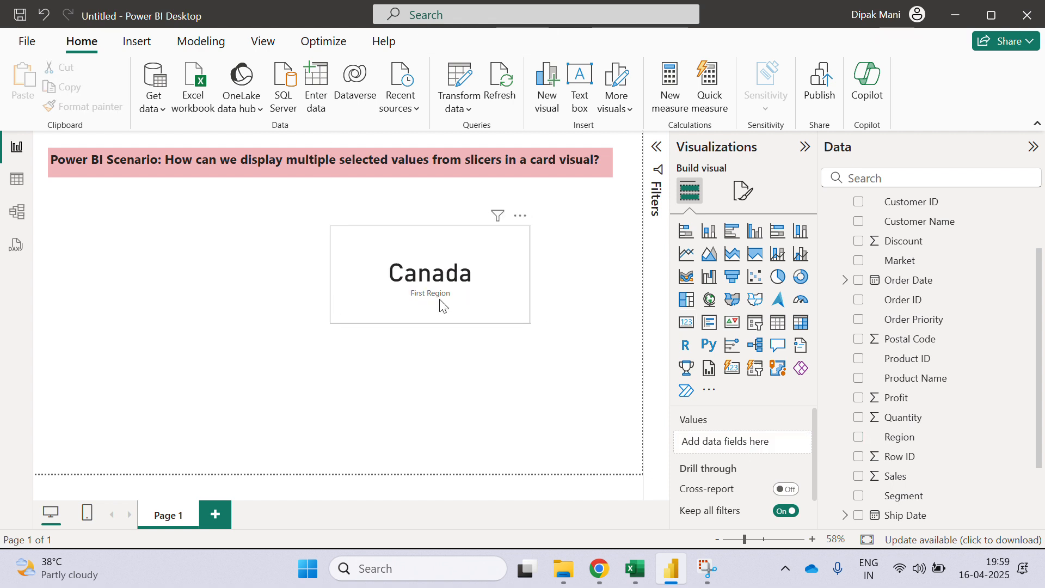
- Add a Region slicer to the left of the card and resize it into a narrow, tall list
click(752, 326)
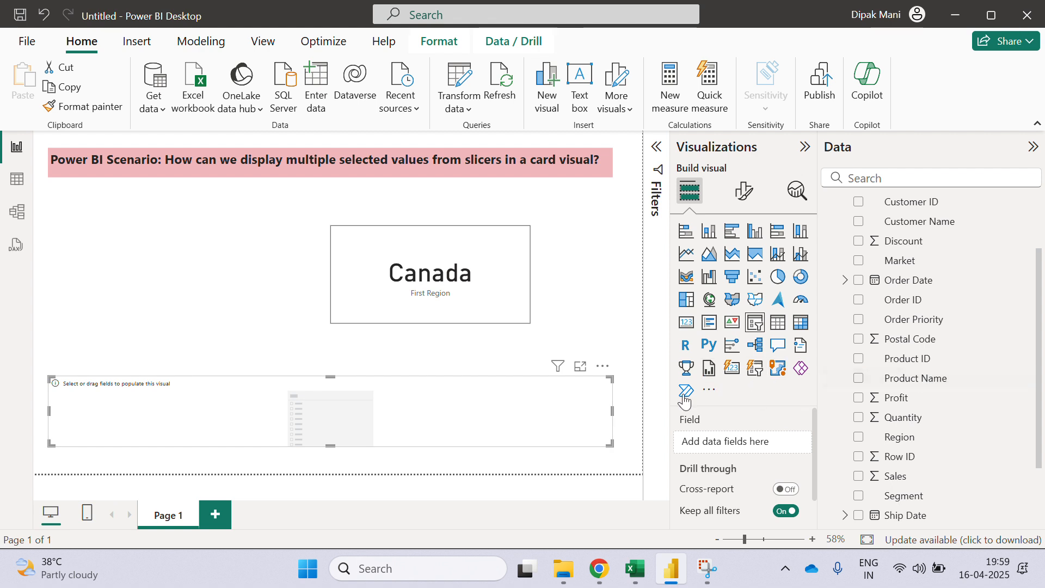
drag(612, 411, 354, 416)
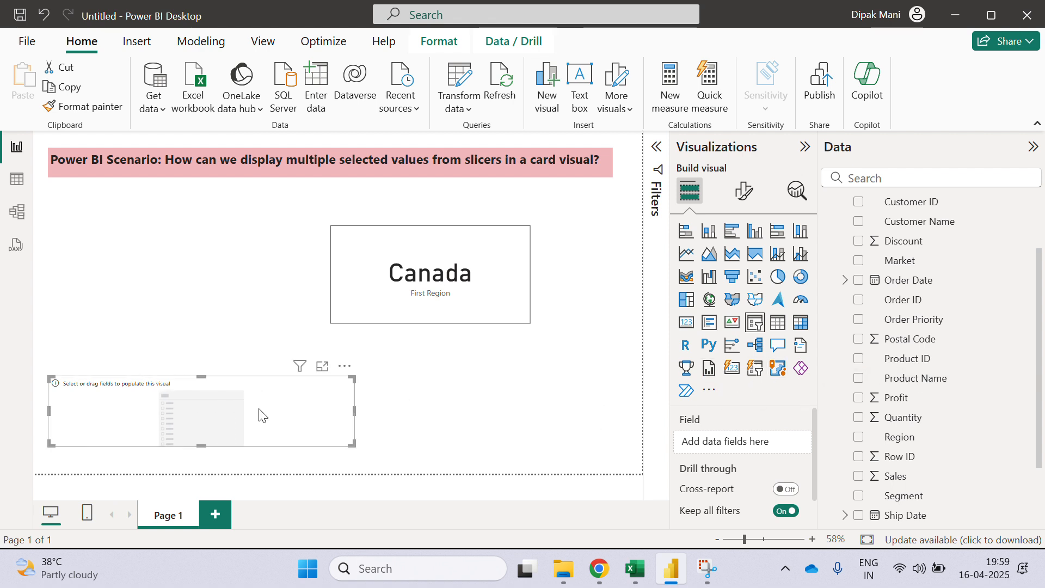
drag(259, 415, 244, 363)
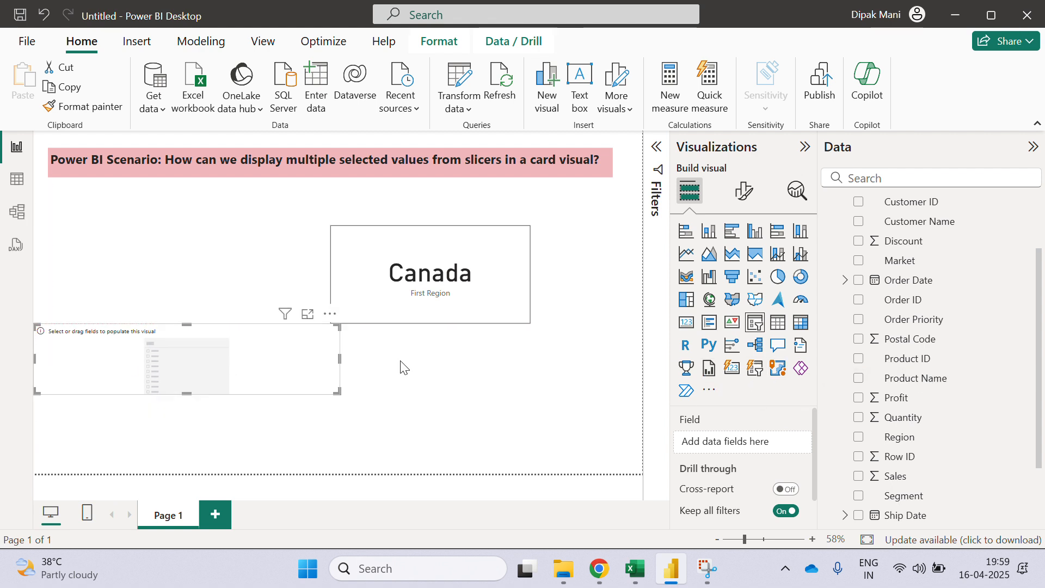
click(857, 436)
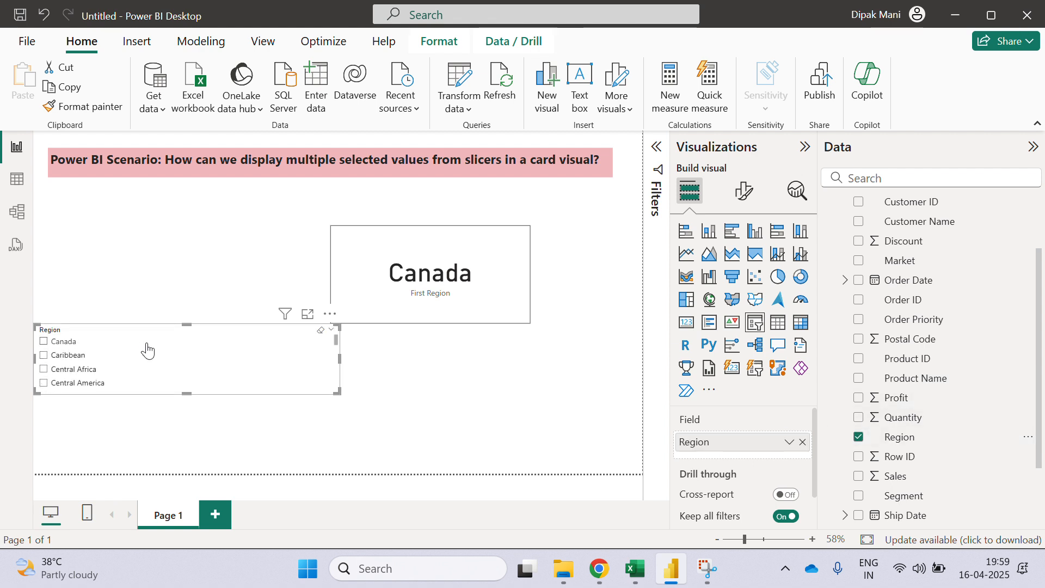
drag(187, 324, 185, 226)
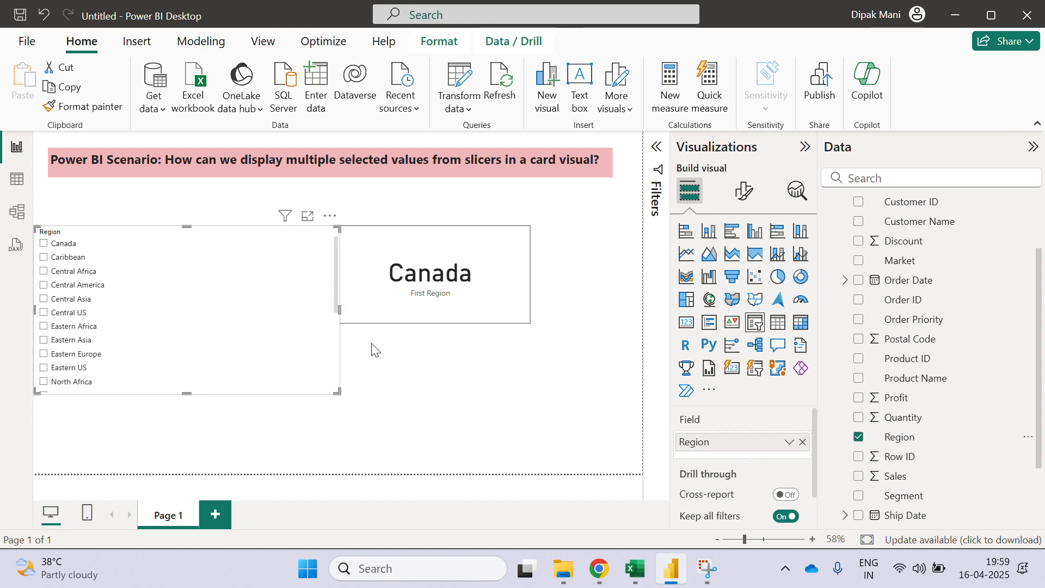
drag(338, 310, 222, 309)
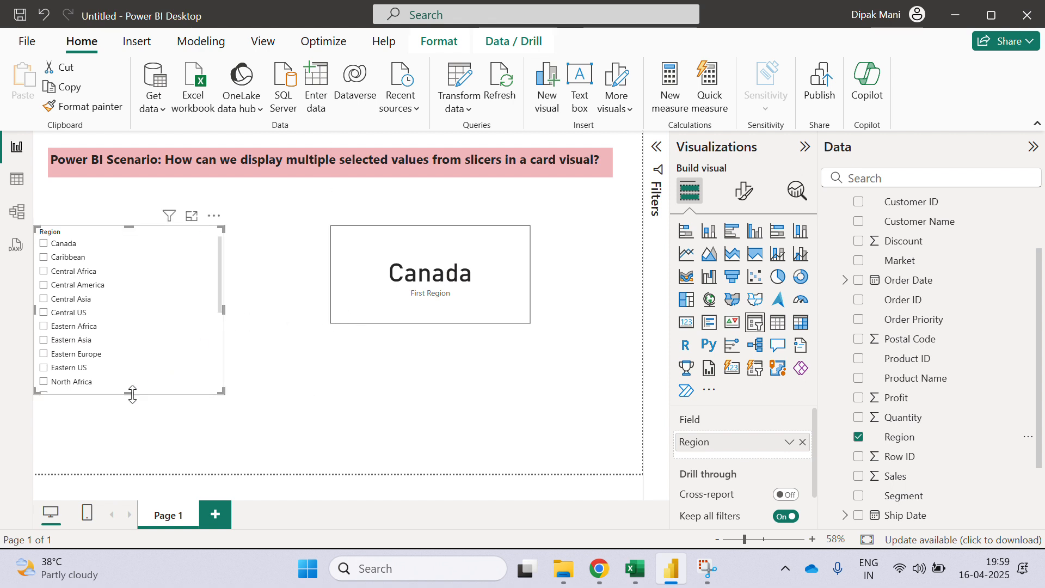
double_click(133, 401)
click(133, 385)
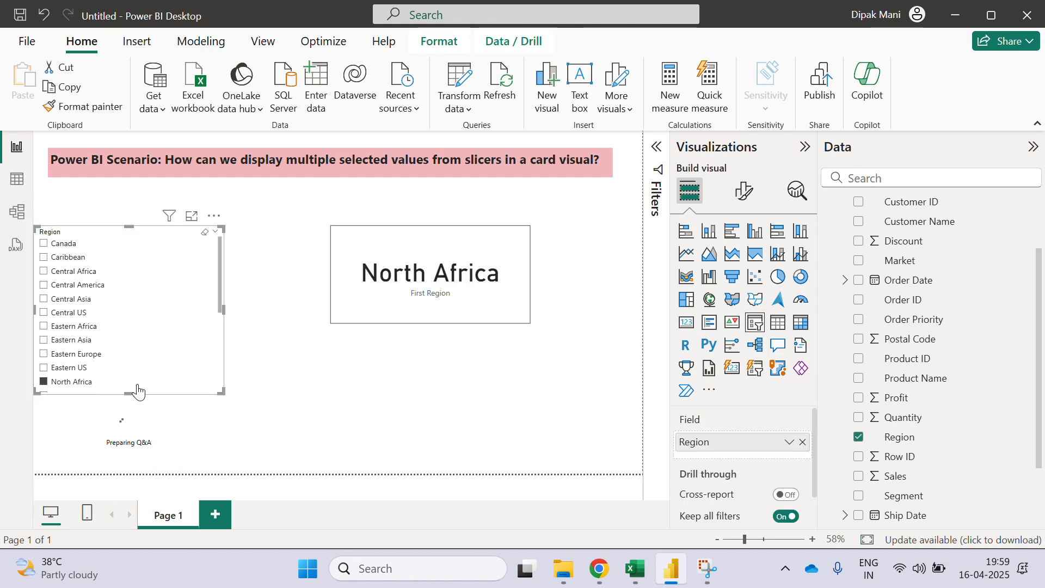
click(42, 381)
- Extend the Region slicer downward and upward, and copy the card's border formatting onto it
drag(128, 392, 137, 441)
click(399, 238)
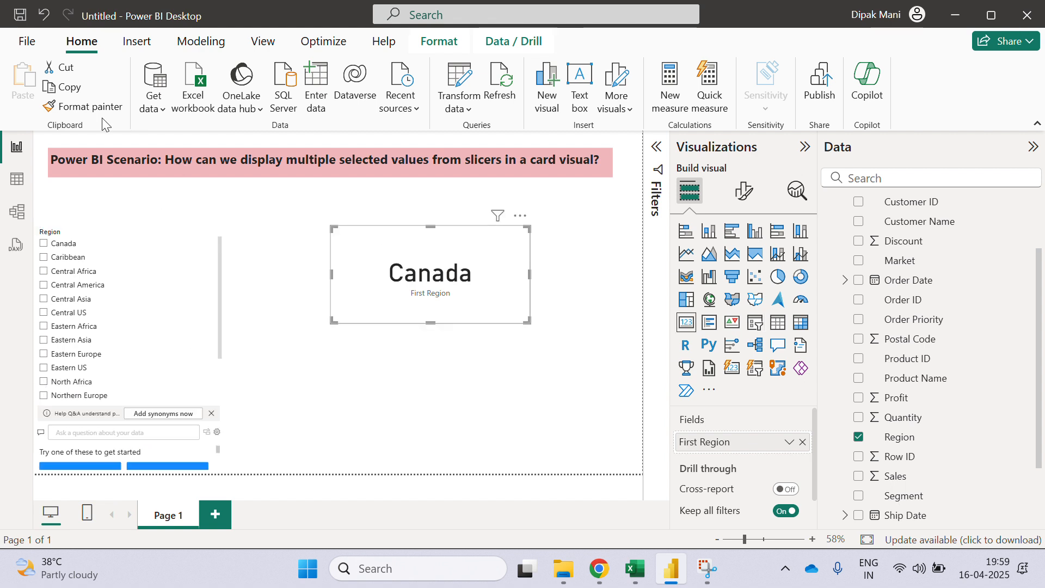
click(68, 106)
click(175, 240)
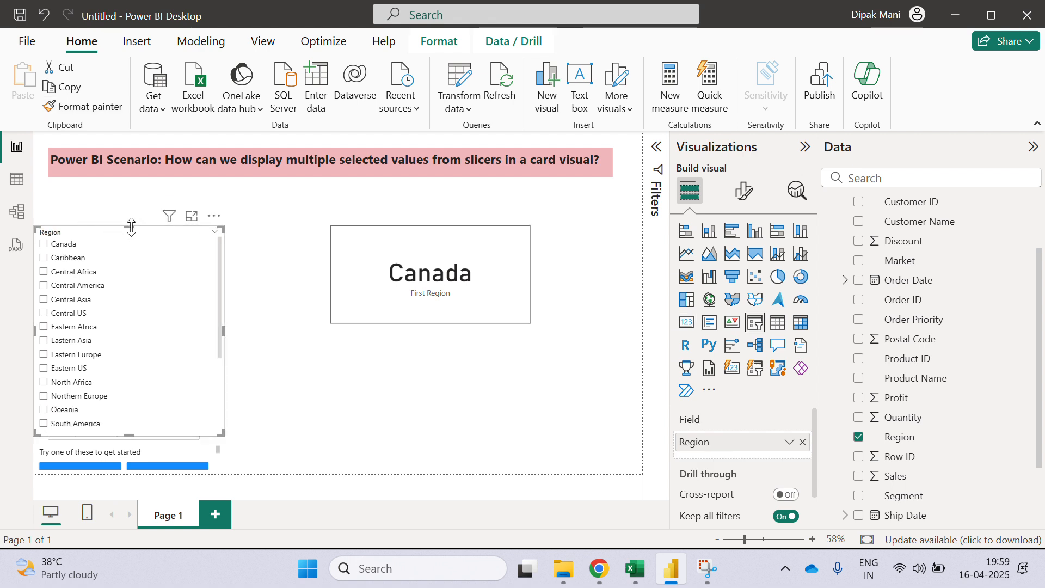
drag(131, 228, 132, 194)
double_click(263, 277)
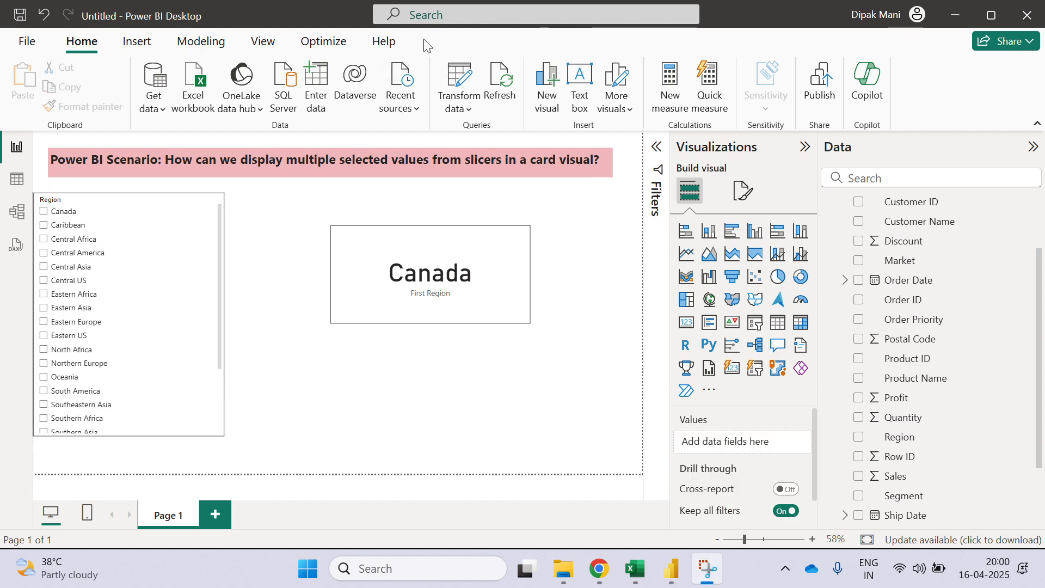
- Select both Canada and Caribbean in the Region slicer to test the card with multiple values
click(43, 216)
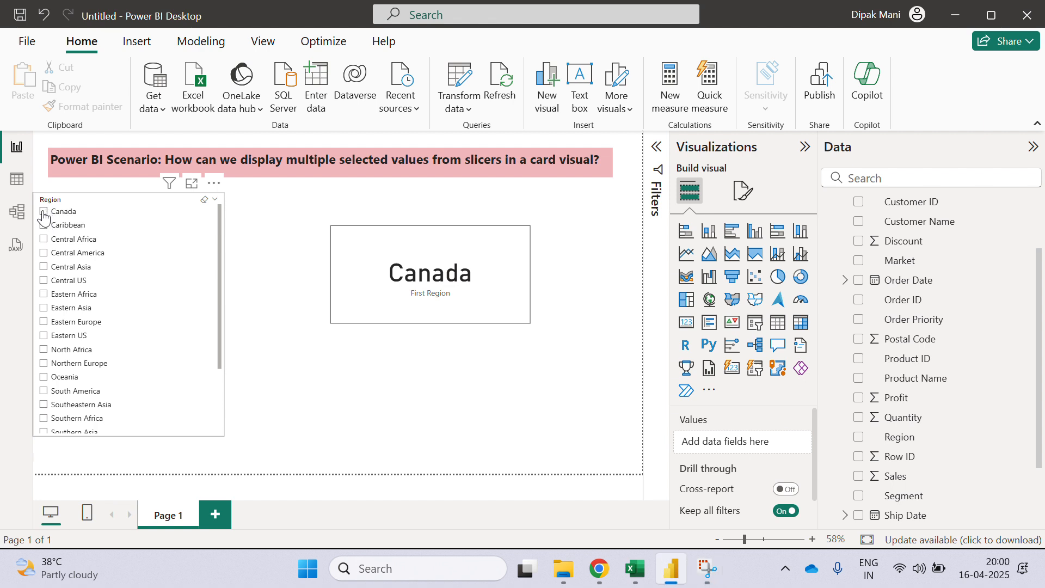
click(44, 211)
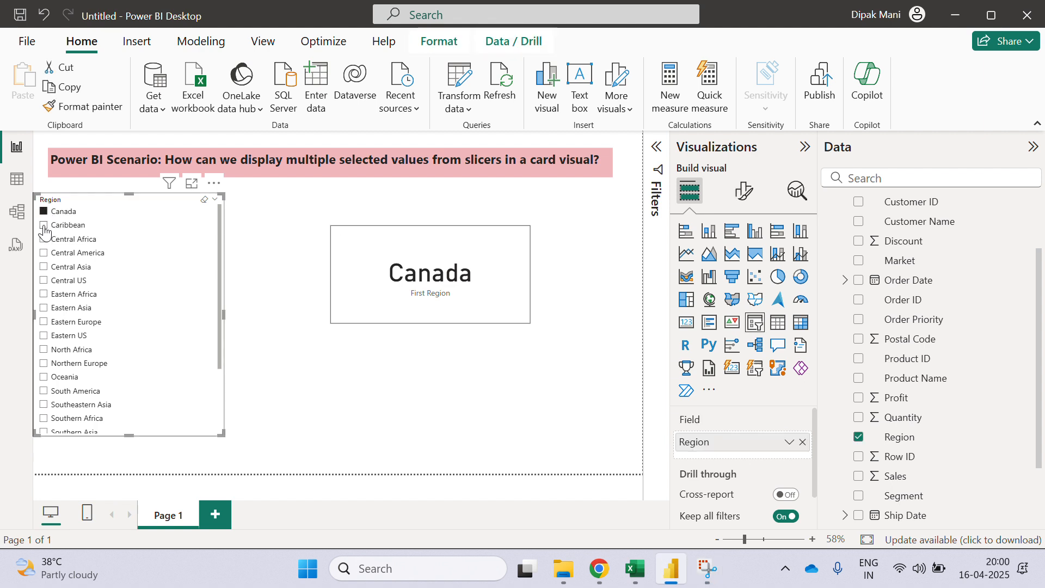
click(44, 226)
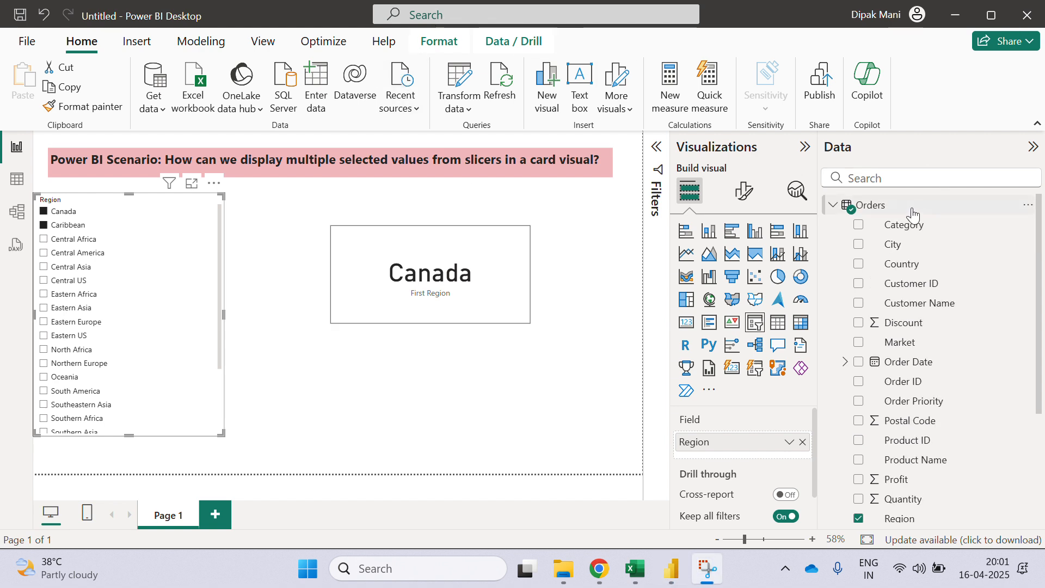
- Create a measure in the Orders table named "Dynamic card visual" and begin its formula with the CONCATENATEX function
right_click(887, 210)
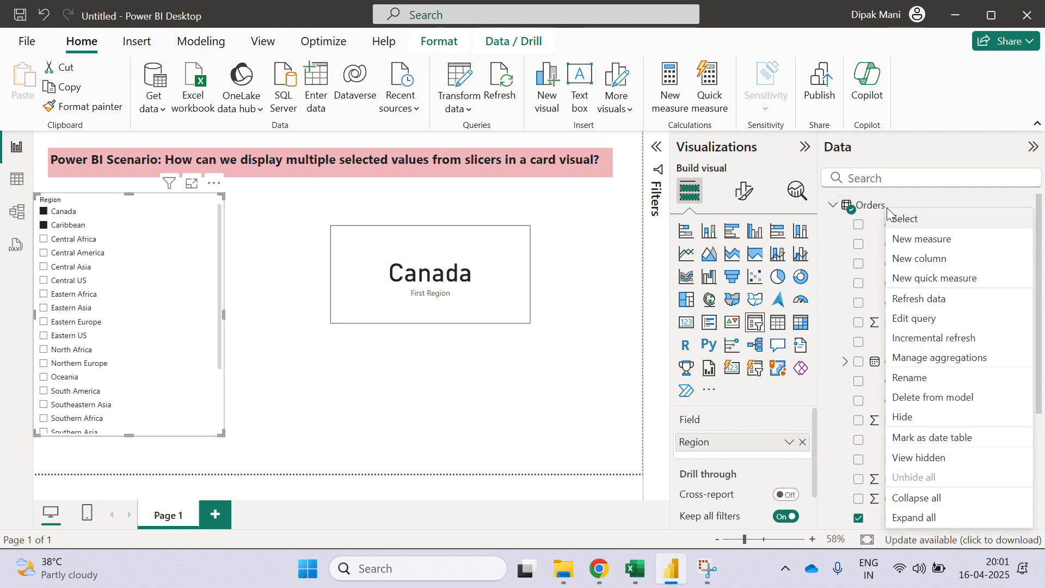
click(920, 238)
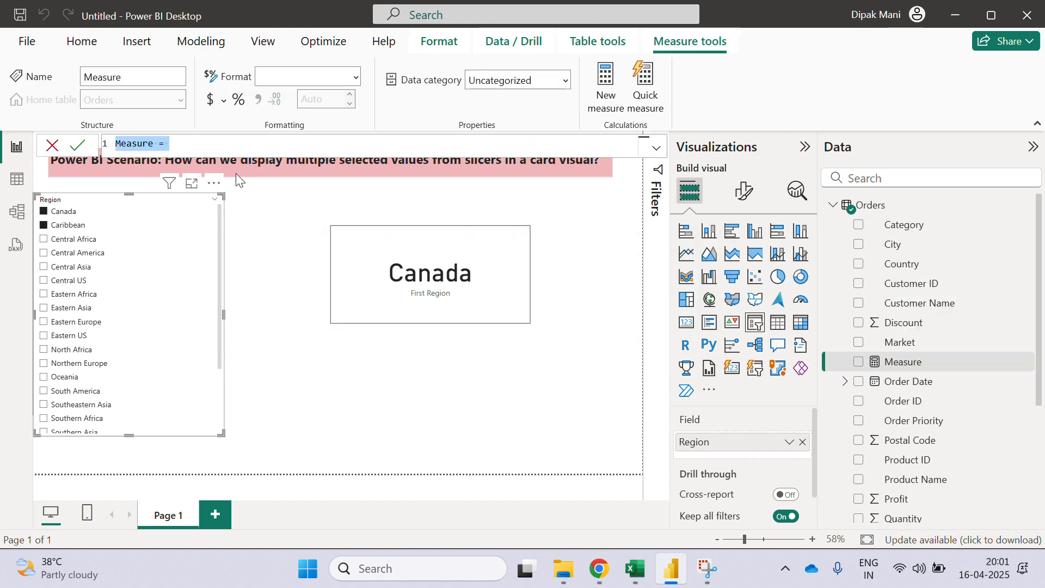
text(d)
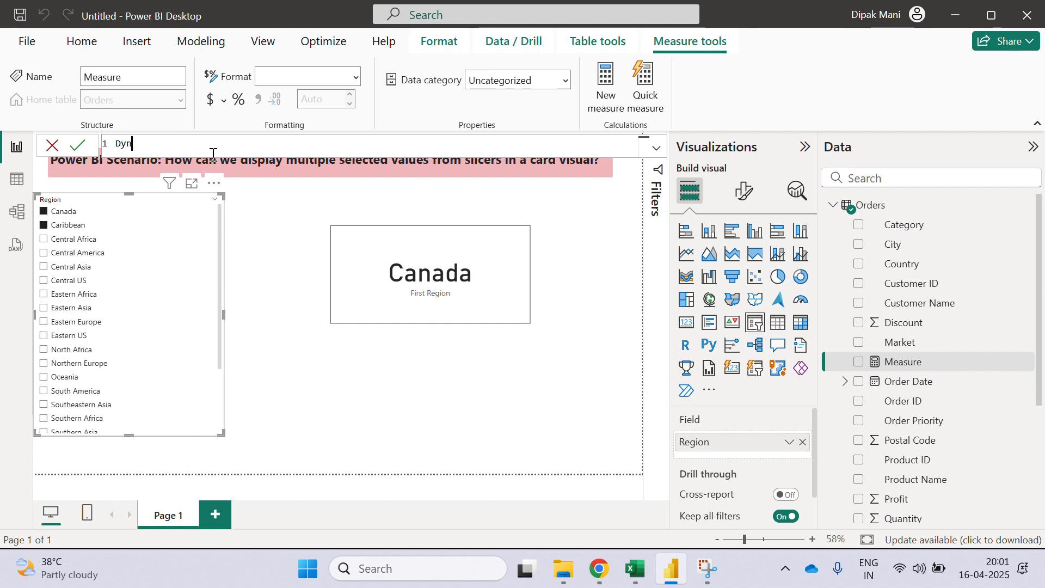
text(ynM)
key(BackSpace)
text(visual = Conc)
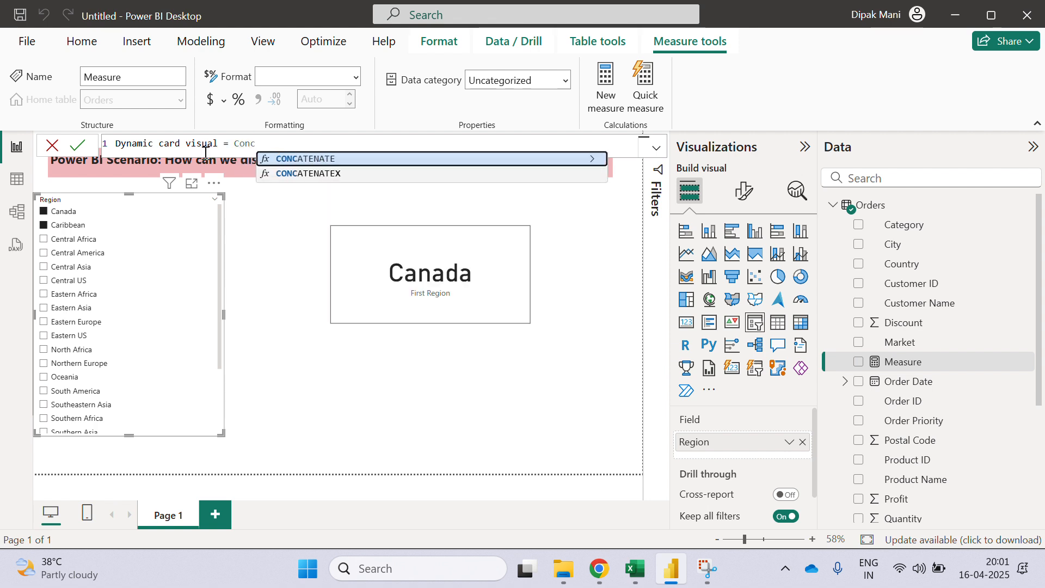
click(314, 173)
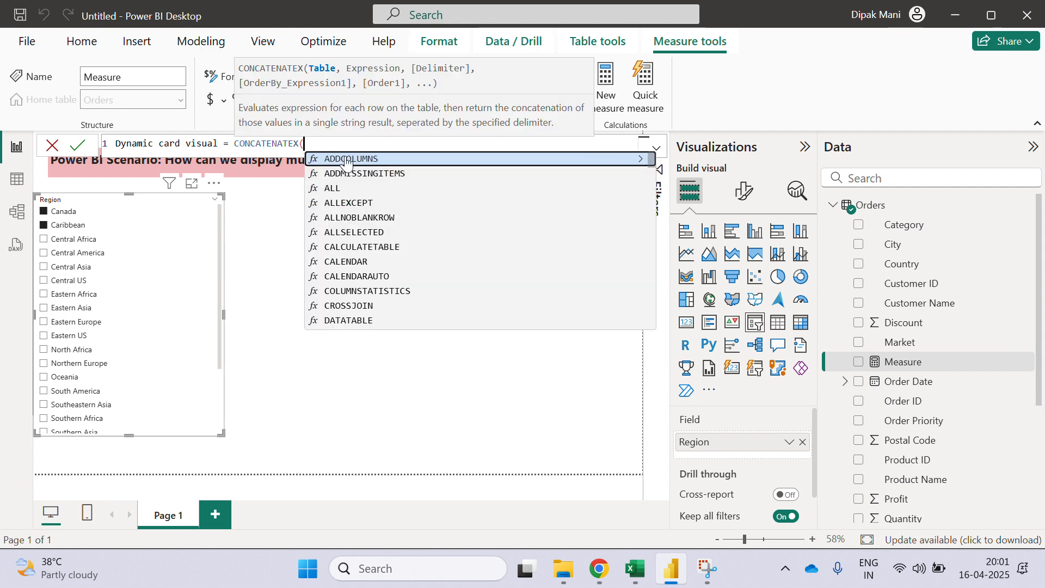
- Give CONCATENATEX the arguments 'Orders' and 'Orders'[Region], close the formula and commit the measure
text(')
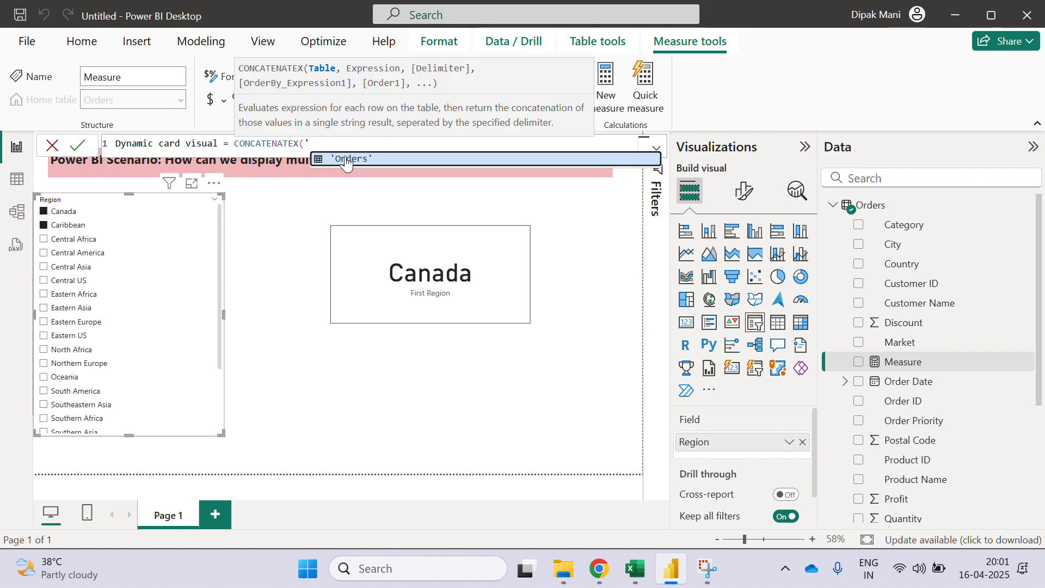
click(346, 160)
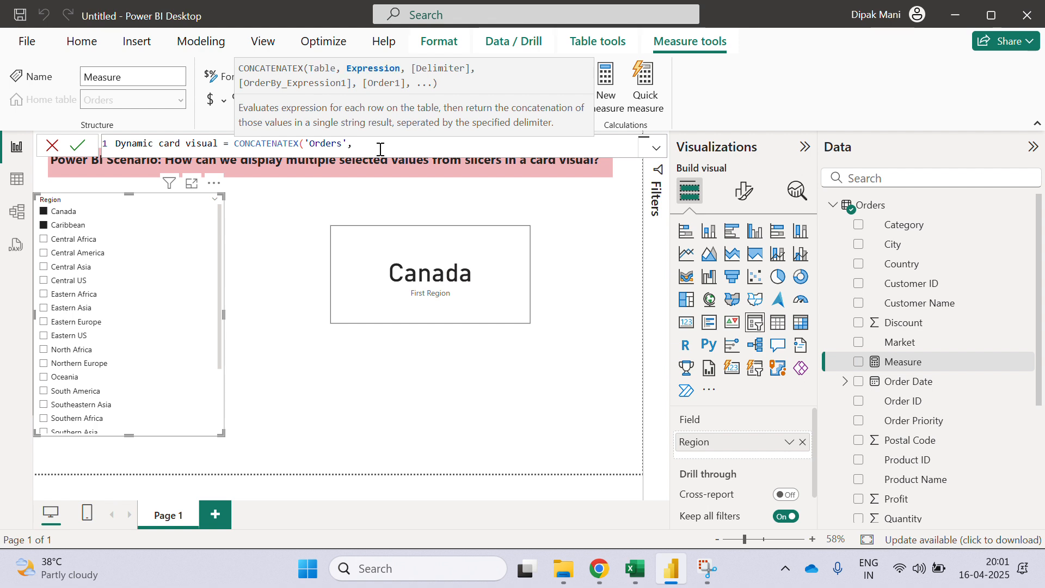
text(, ')
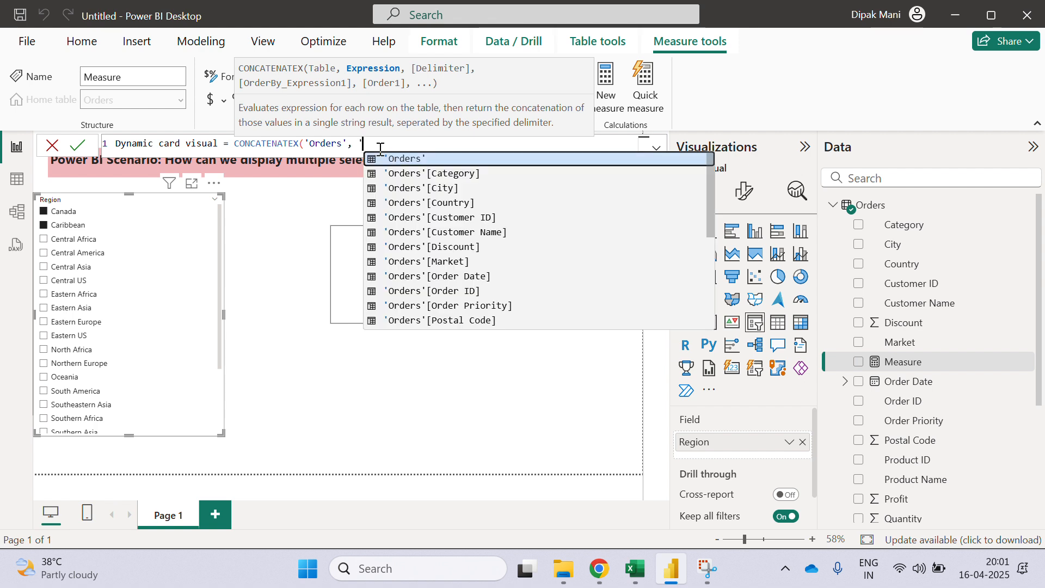
scroll(493, 242, down, 2)
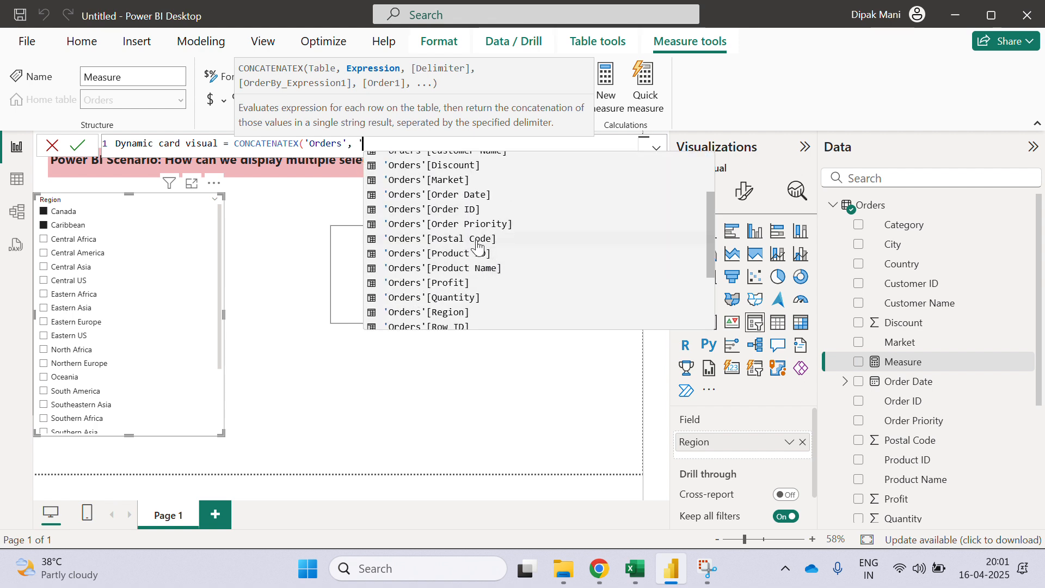
click(450, 312)
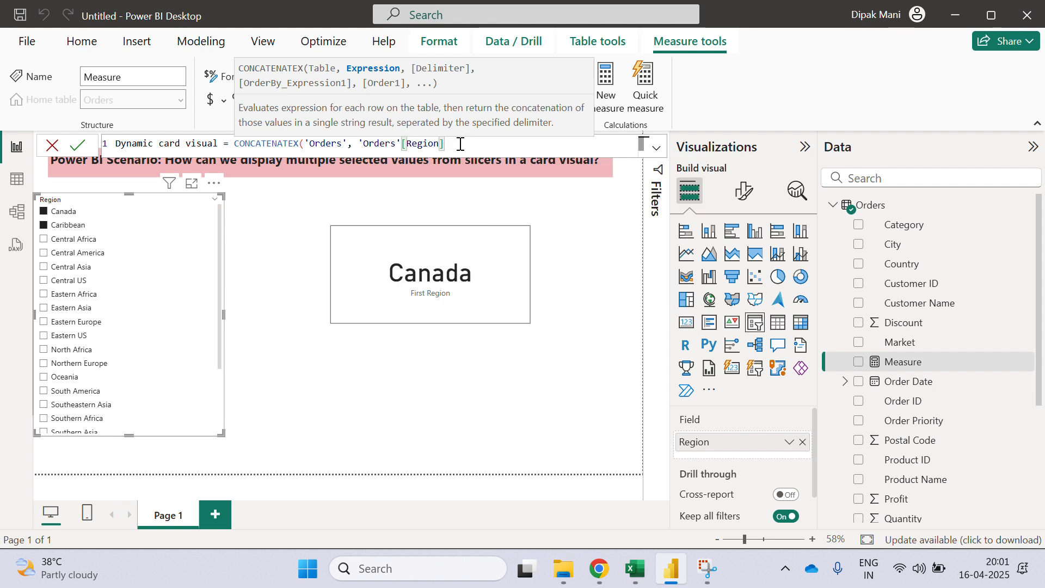
text())
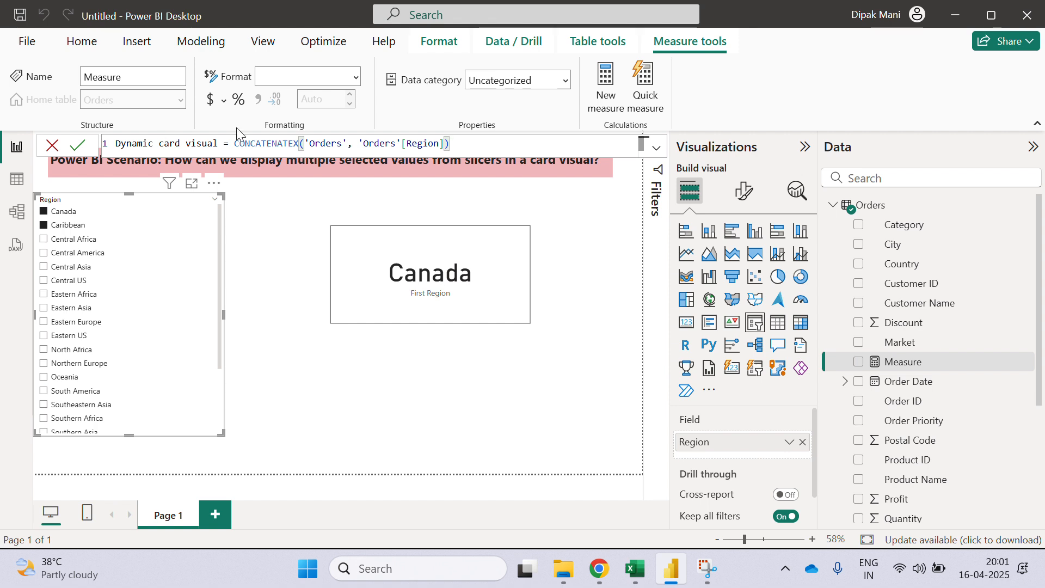
click(79, 146)
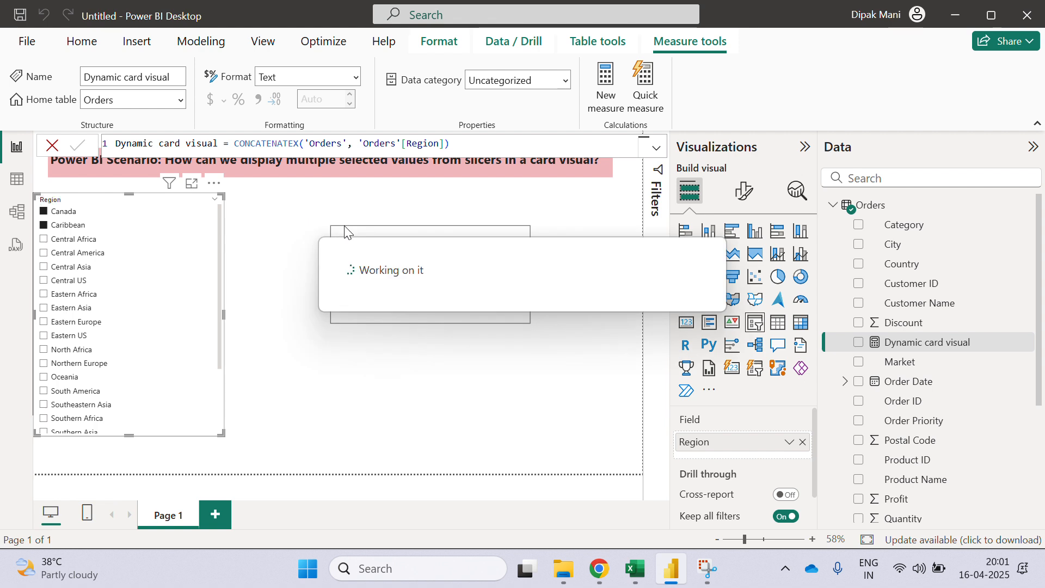
- Replace First Region in the card with the Dynamic card visual measure and widen the card toward the slicer
click(437, 43)
click(486, 263)
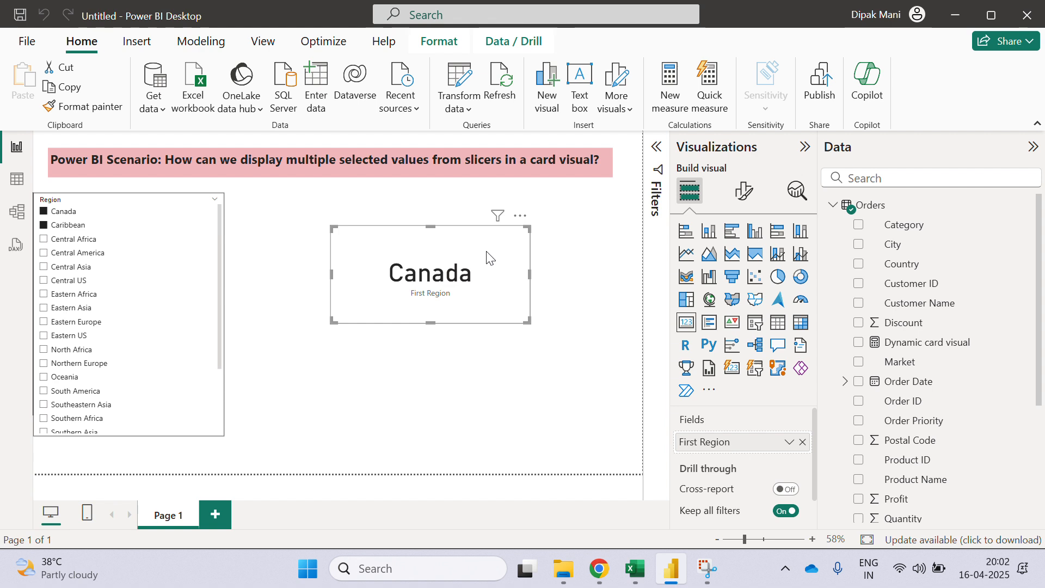
click(802, 441)
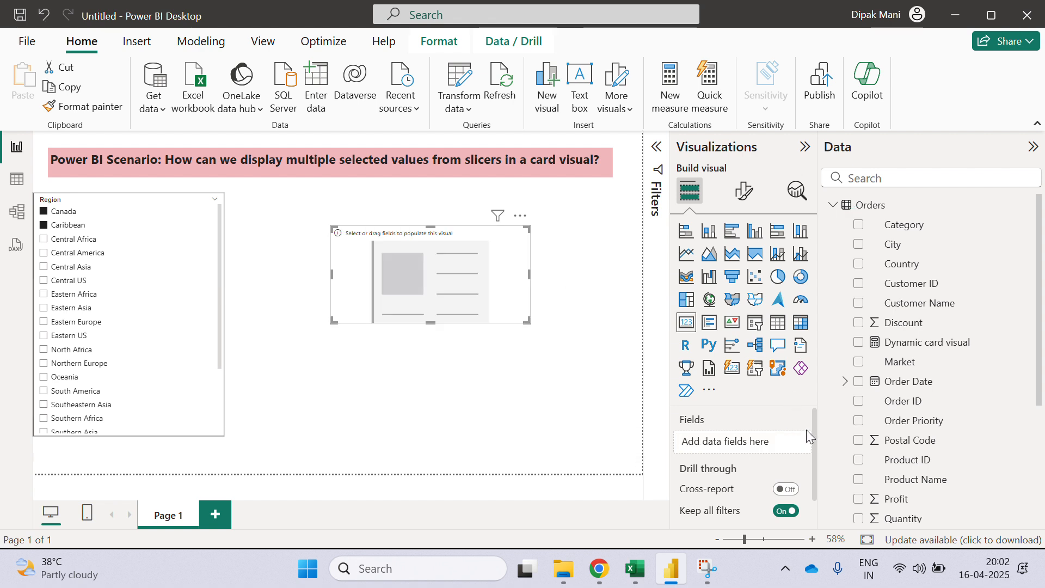
click(859, 344)
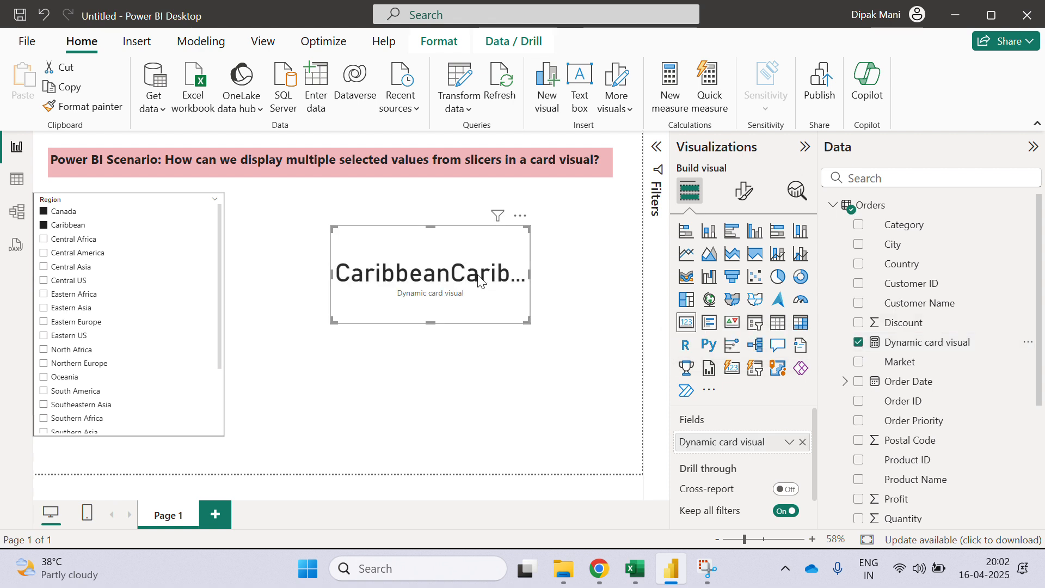
drag(331, 275, 281, 275)
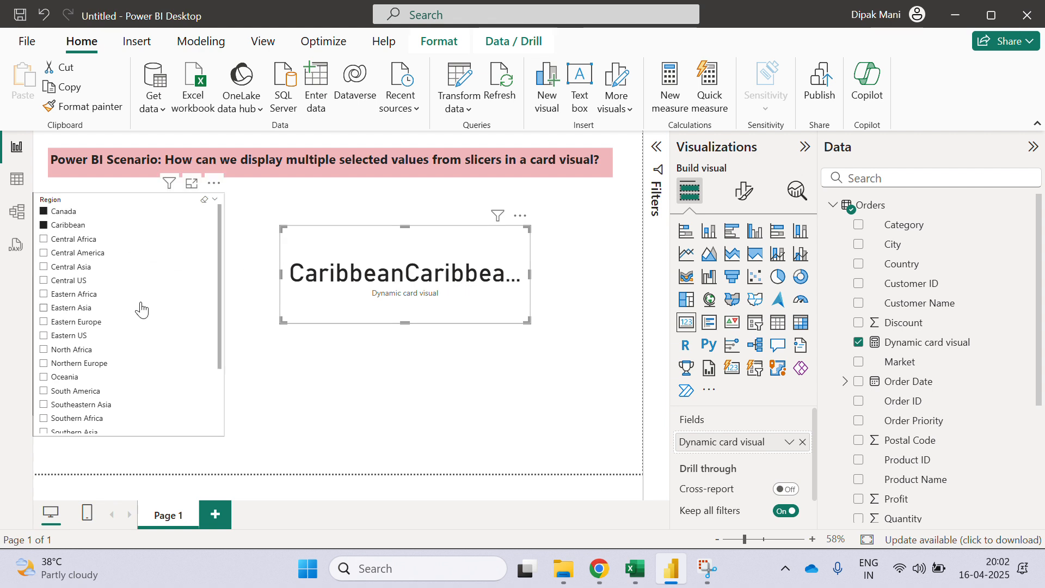
click(433, 31)
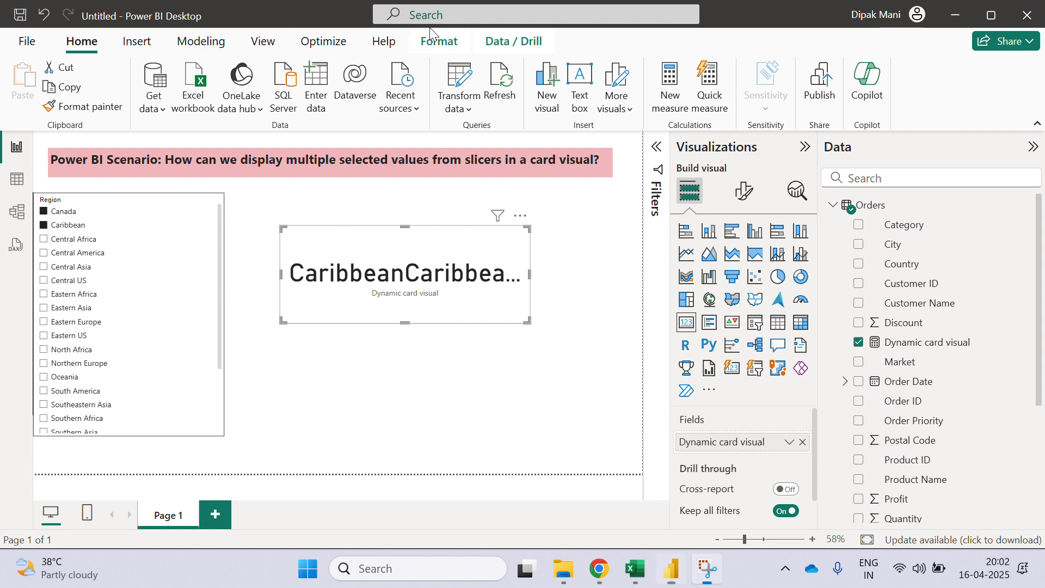
- Open the Dynamic card visual measure for editing and delete the 'Orders' table argument from CONCATENATEX
click(921, 346)
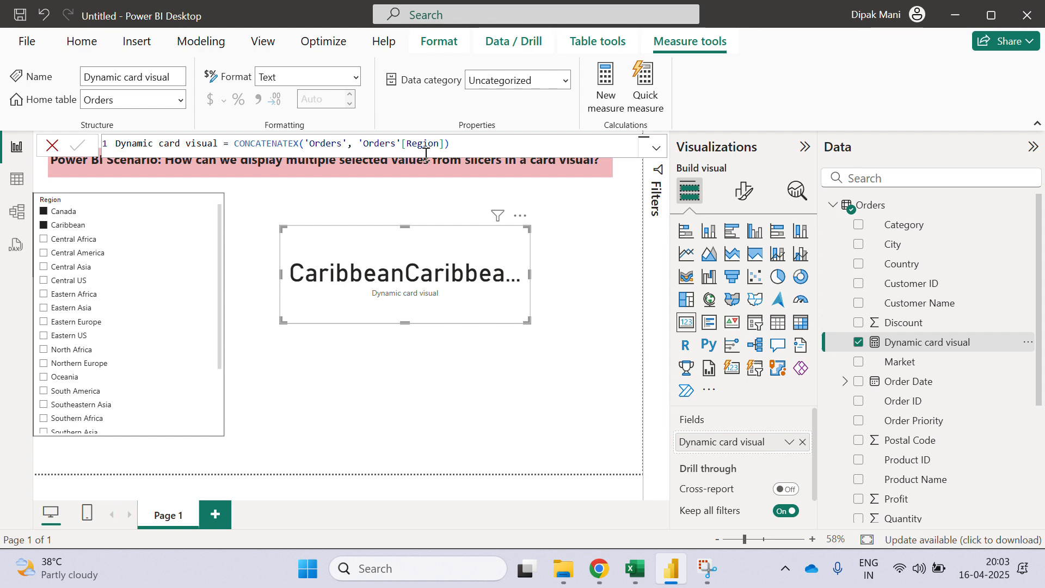
double_click(324, 144)
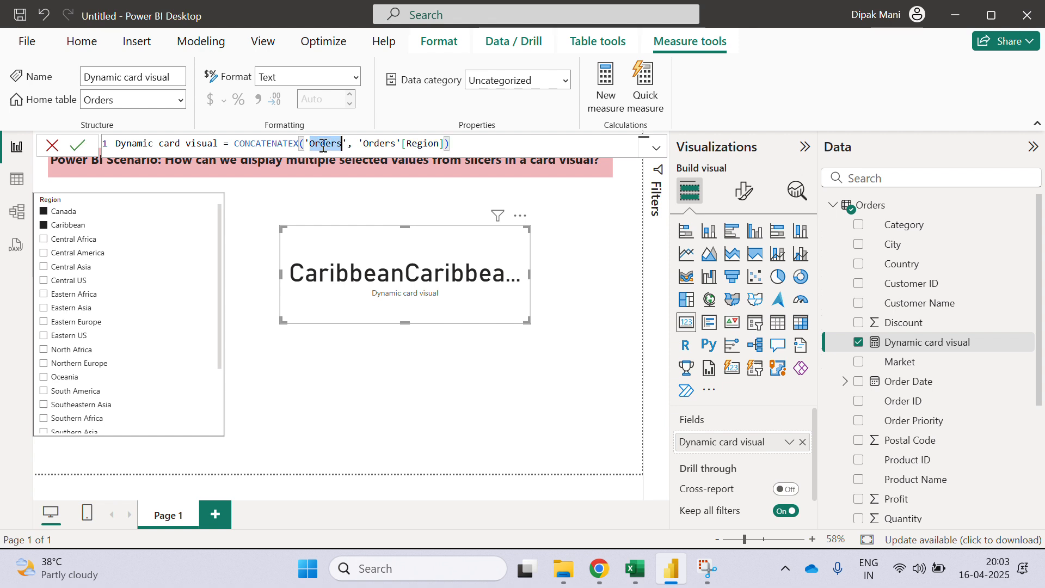
key(BackSpace)
key(BackSpace)
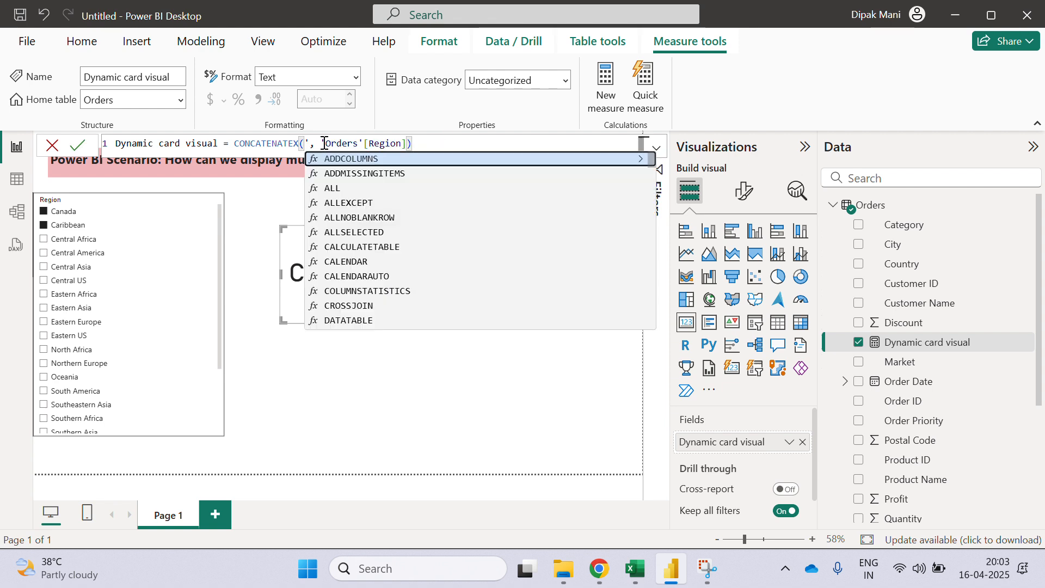
key(Right)
key(BackSpace)
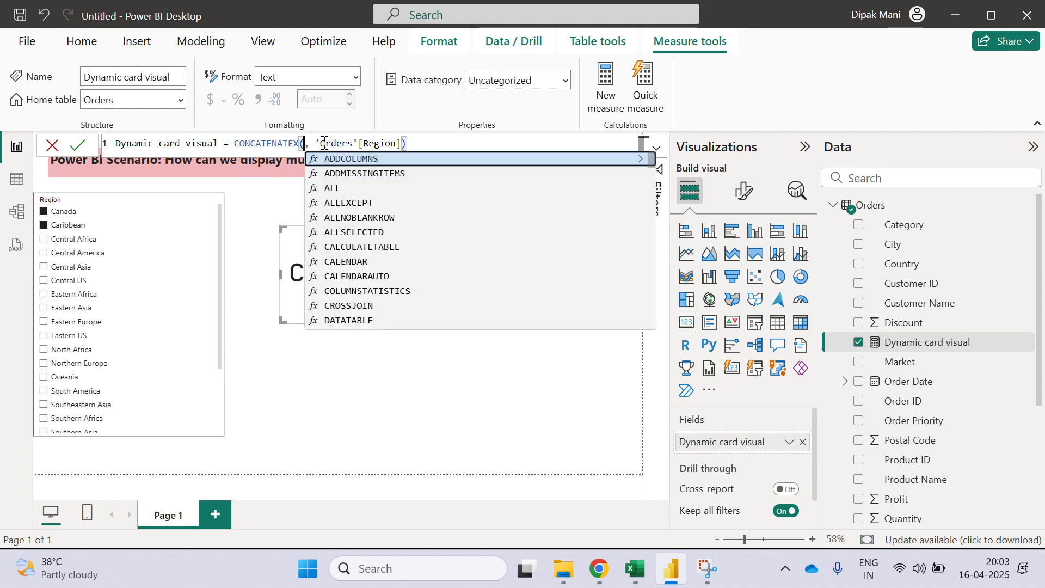
text(')
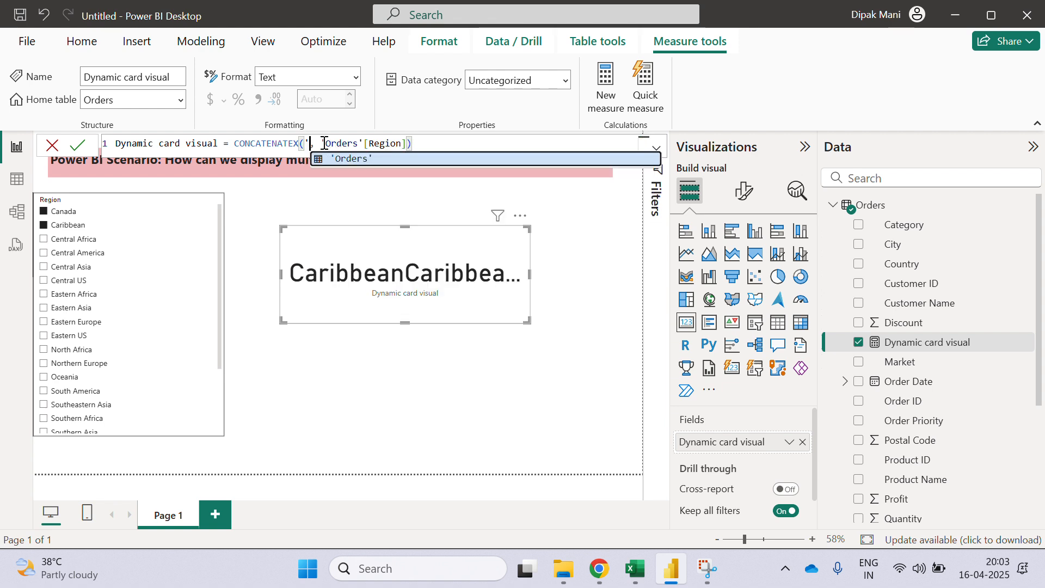
text(orde)
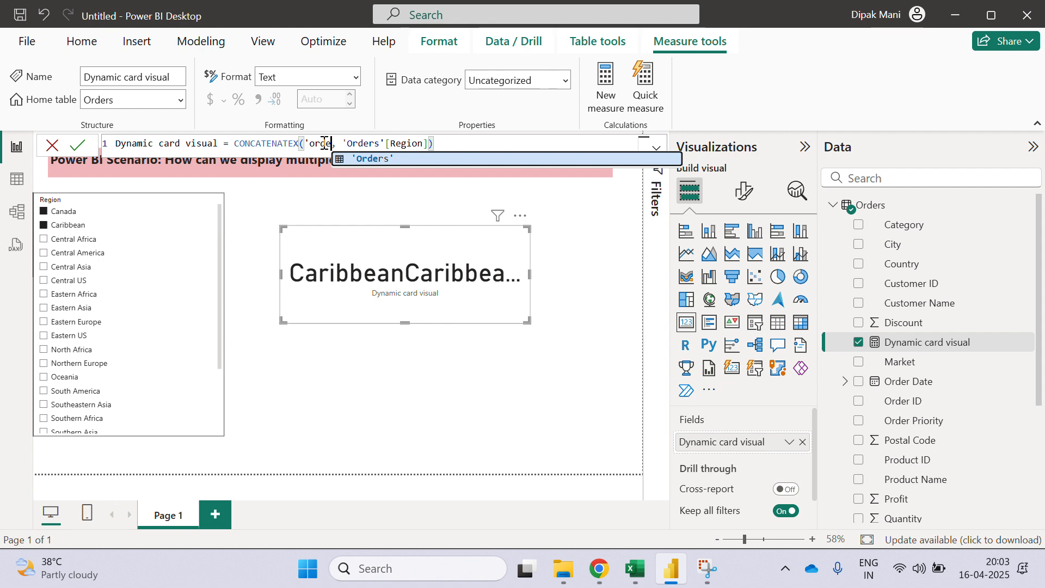
click(380, 159)
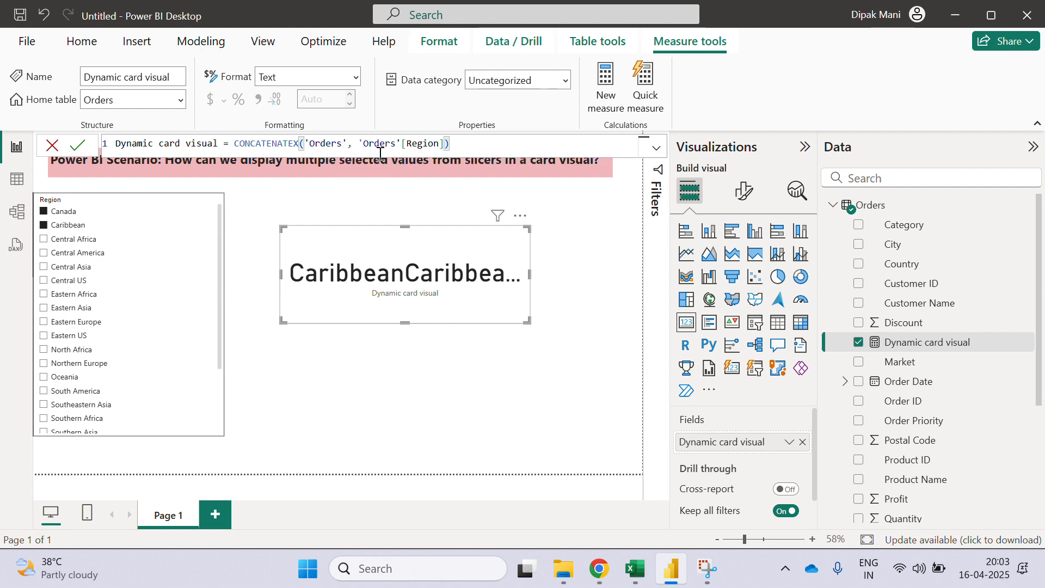
text([)
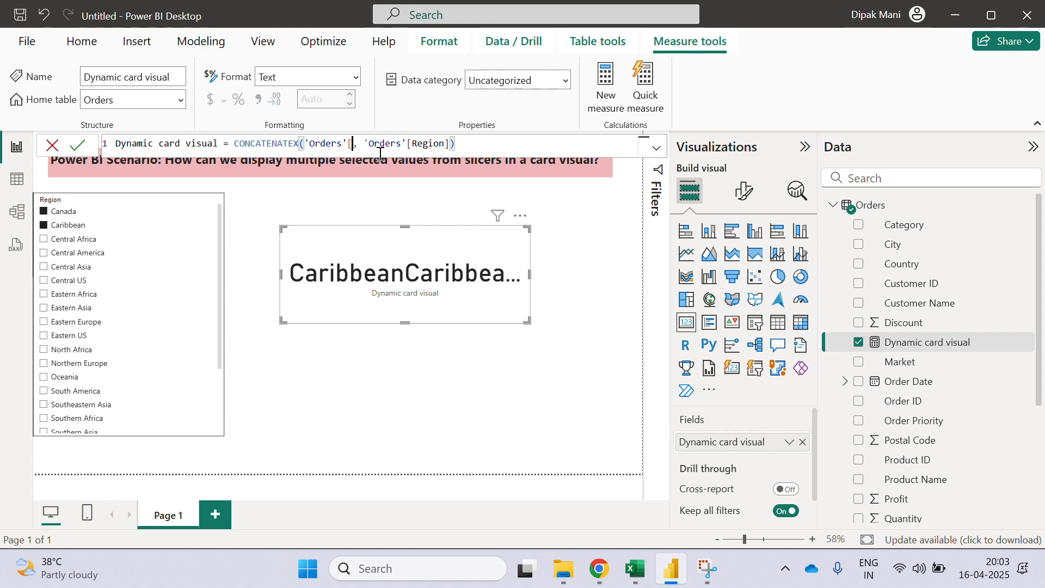
click(436, 25)
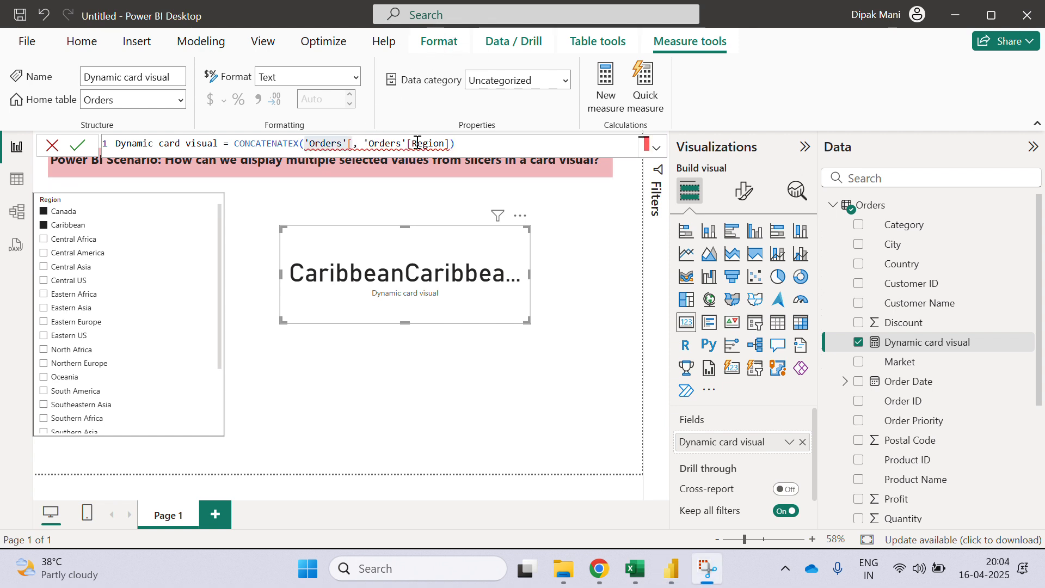
click(354, 144)
key(BackSpace)
key(BackSpace)
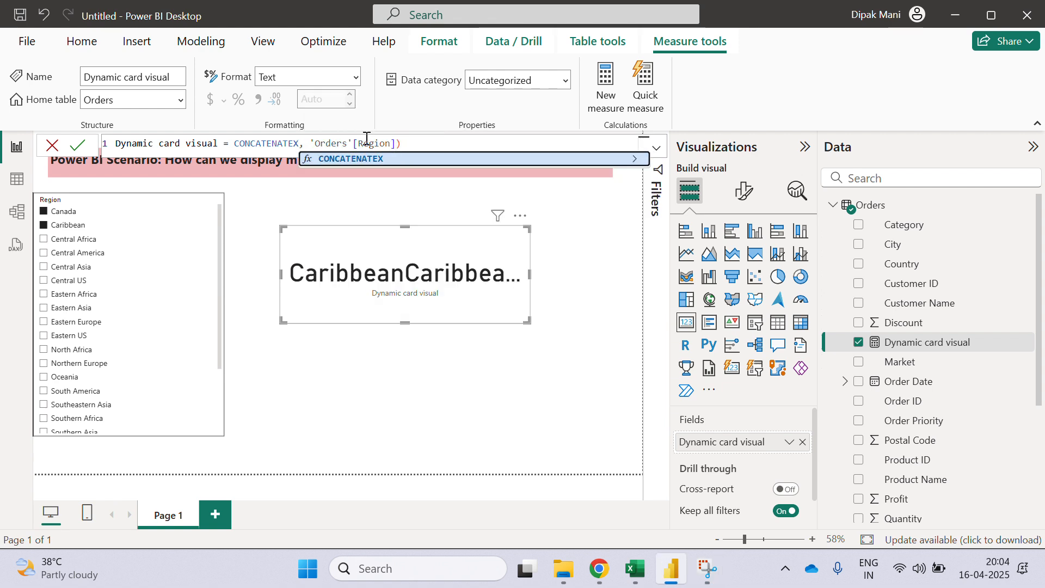
key(BackSpace)
text(()
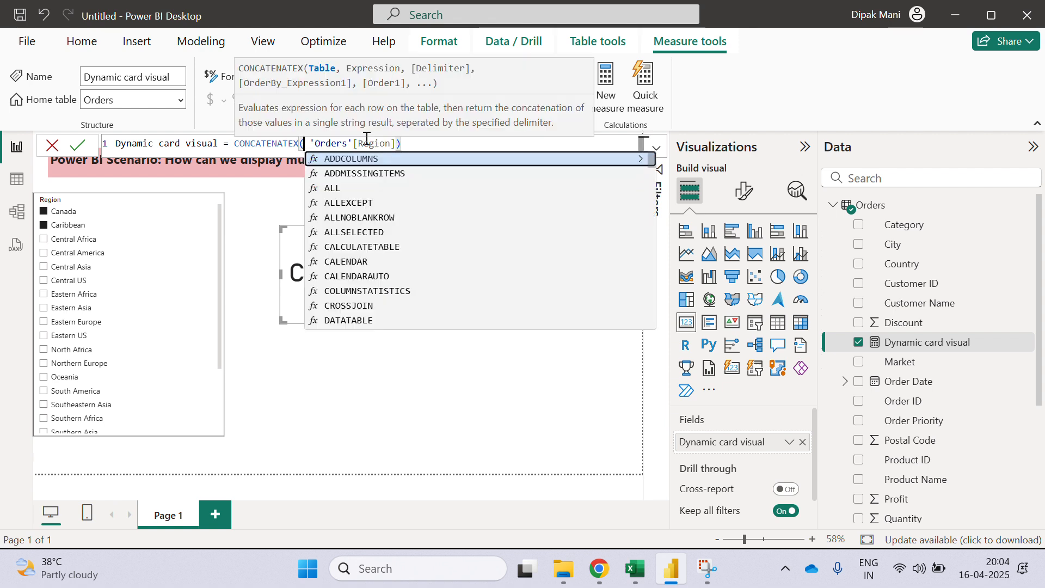
- Insert DISTINCT('Orders'[Region]) as the first argument of CONCATENATEX, ahead of the existing 'Orders'[Region] expression
text(dis)
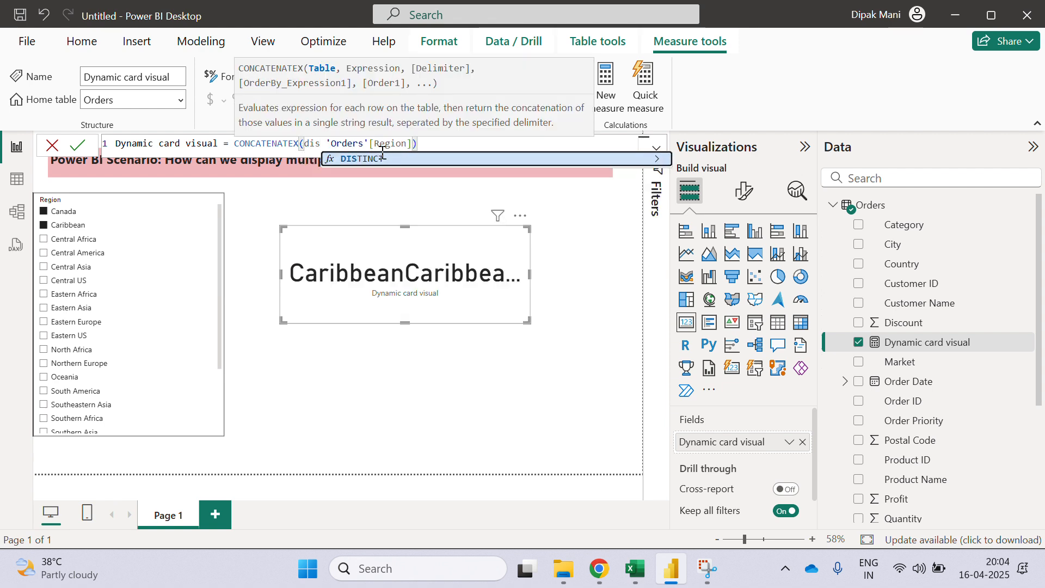
click(380, 159)
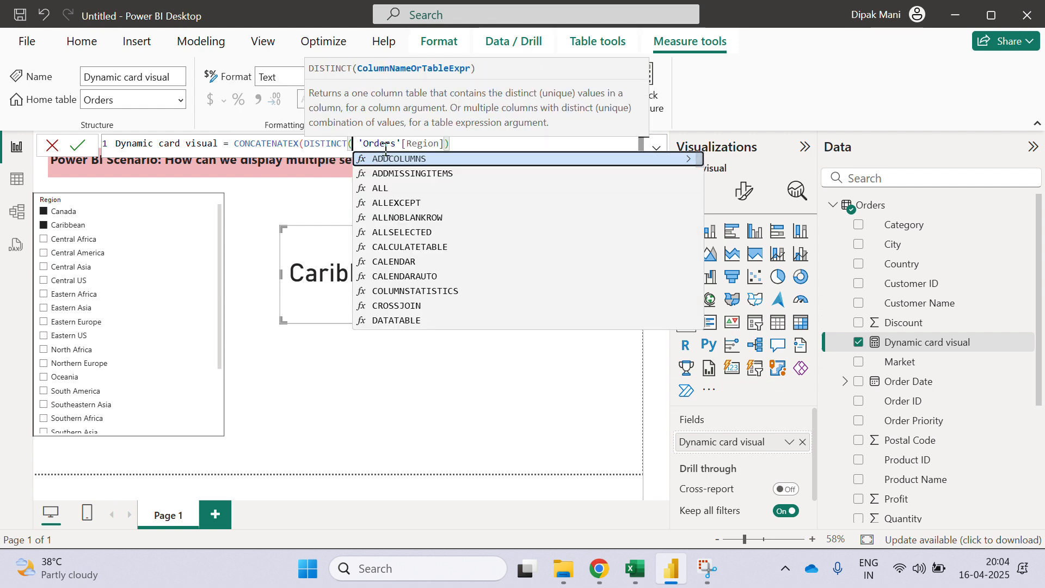
text(')
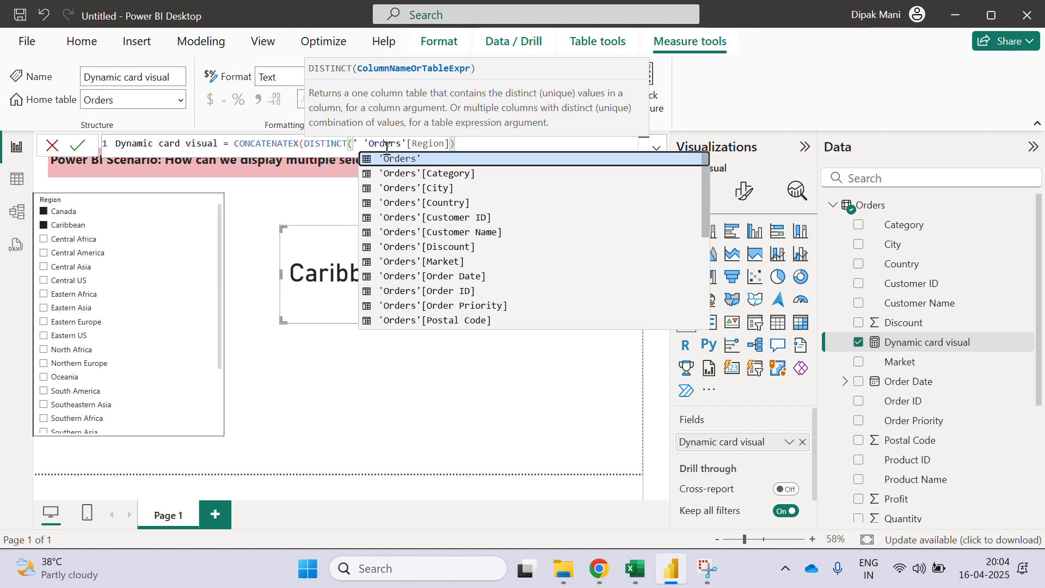
scroll(522, 249, down, 2)
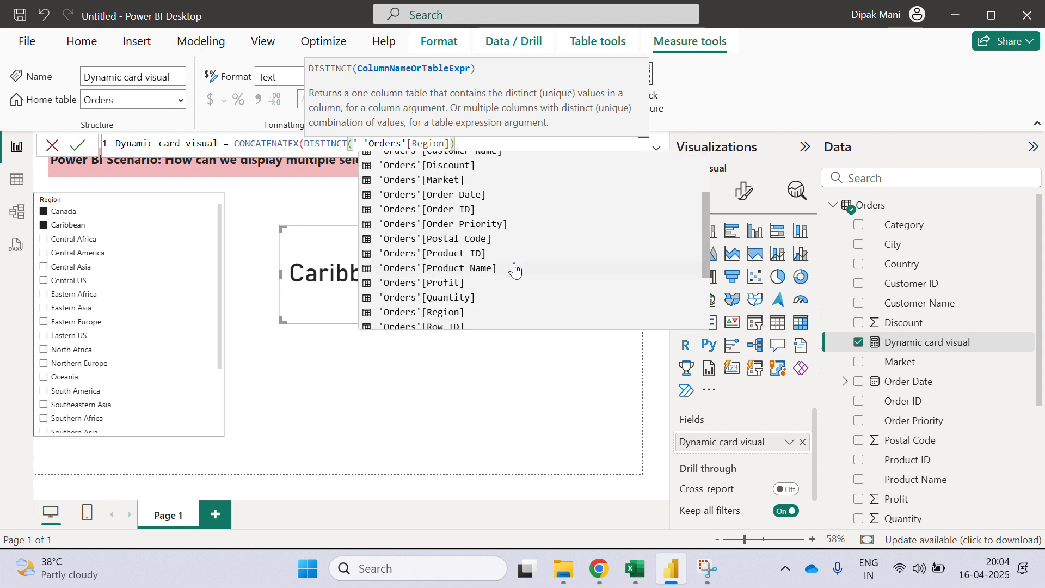
click(468, 312)
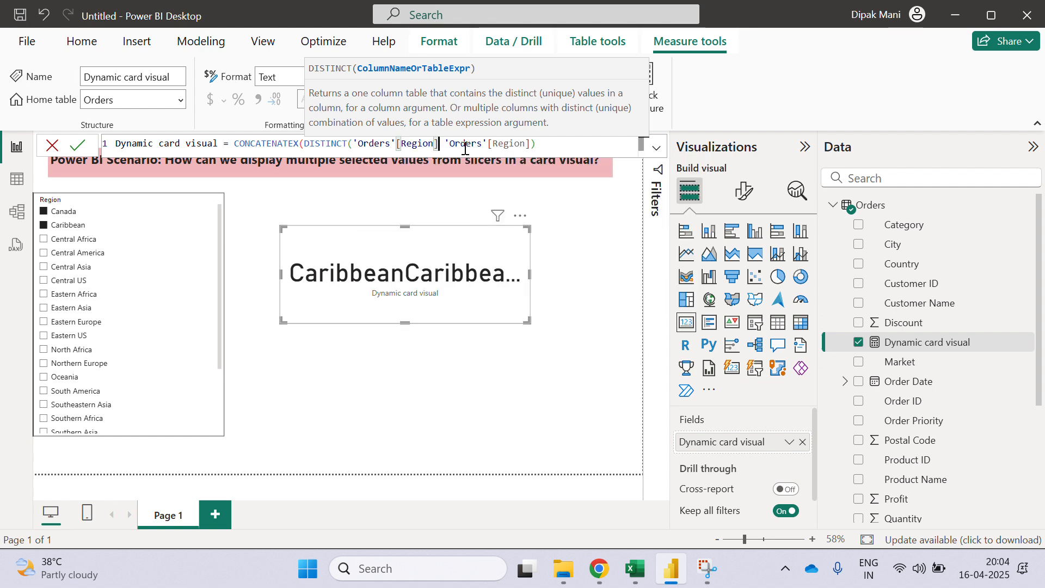
text())
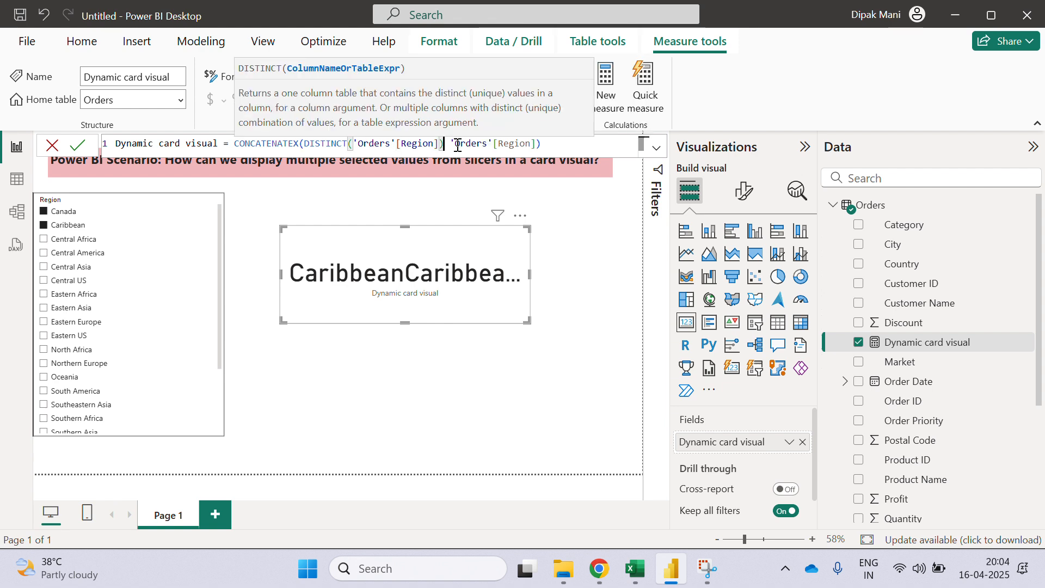
click(433, 26)
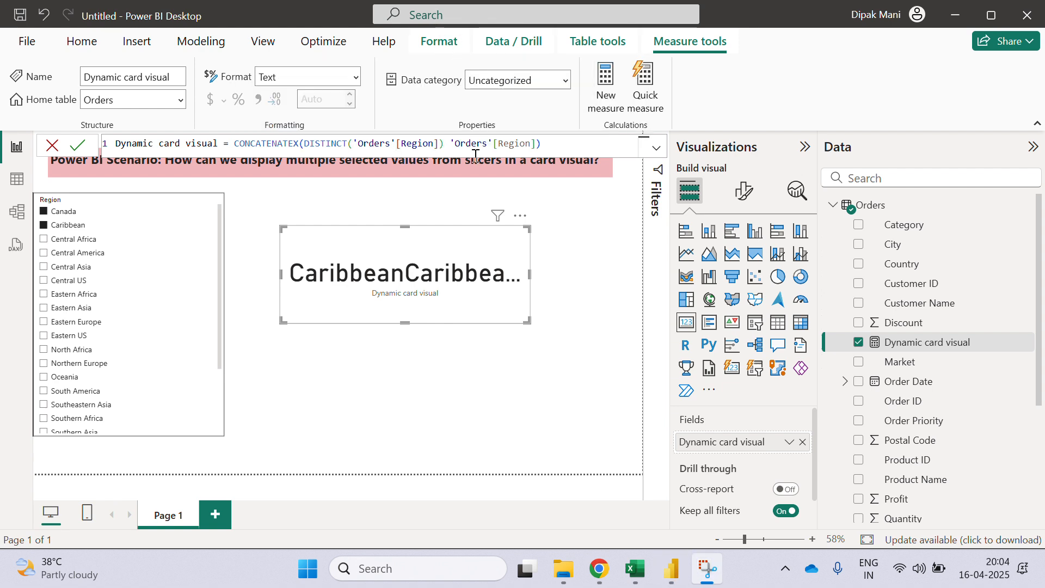
- Separate DISTINCT('Orders'[Region]) and 'Orders'[Region] with a comma, commit the measure, and test it with Central Africa, Caribbean and Canada selected
click(445, 142)
text(,)
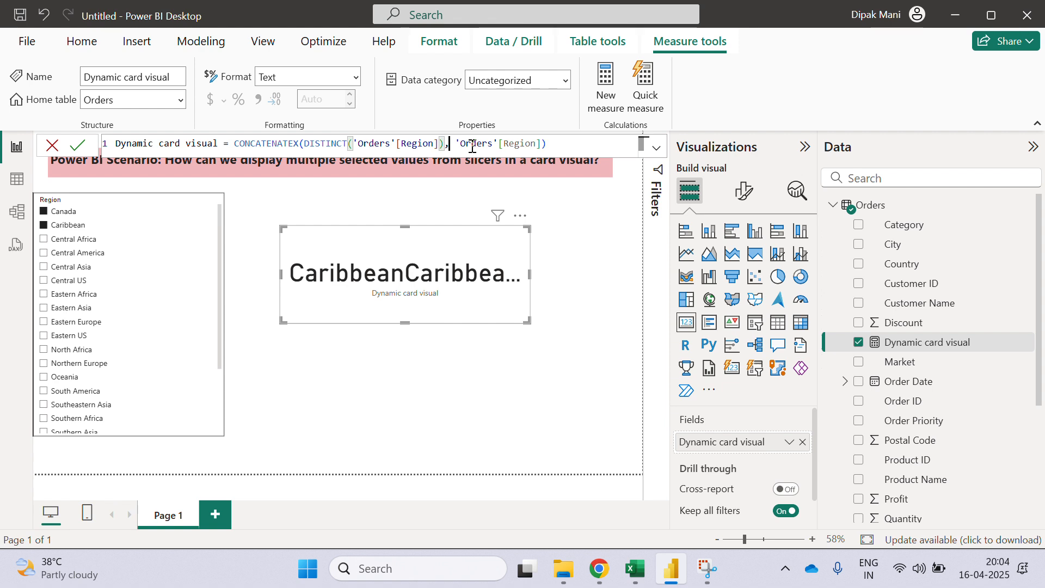
key(BackSpace)
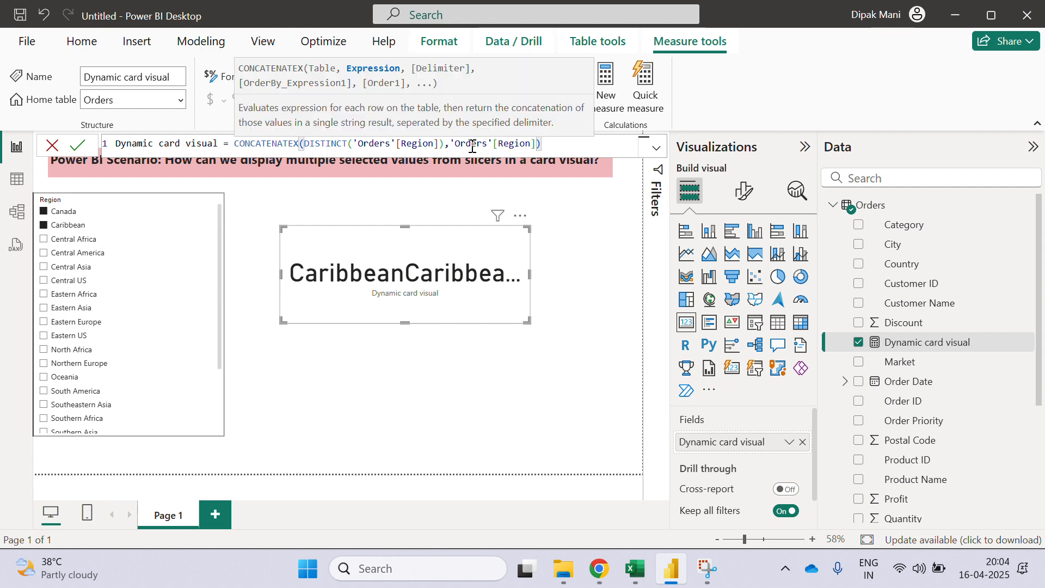
click(585, 147)
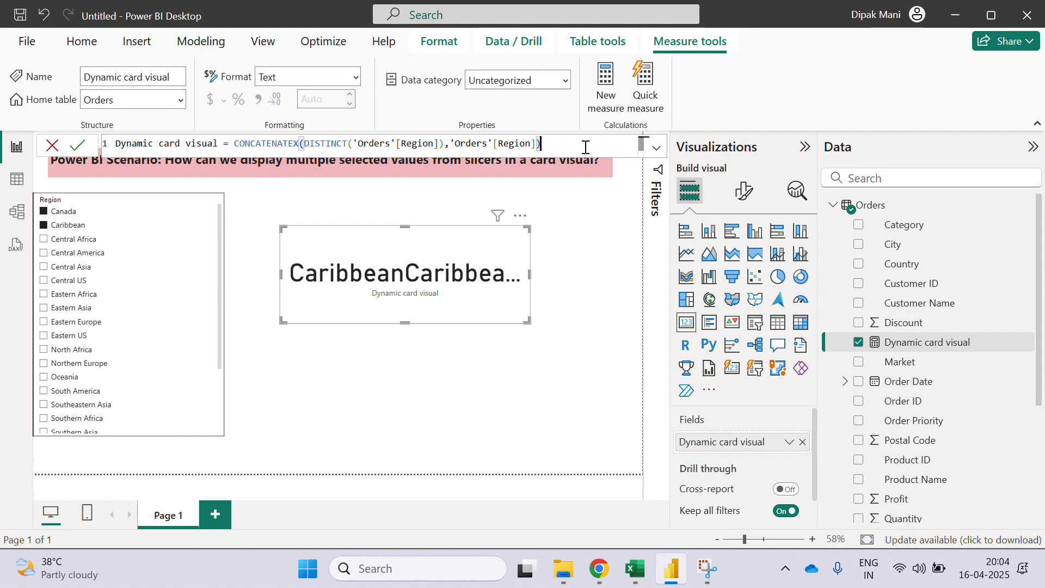
click(78, 146)
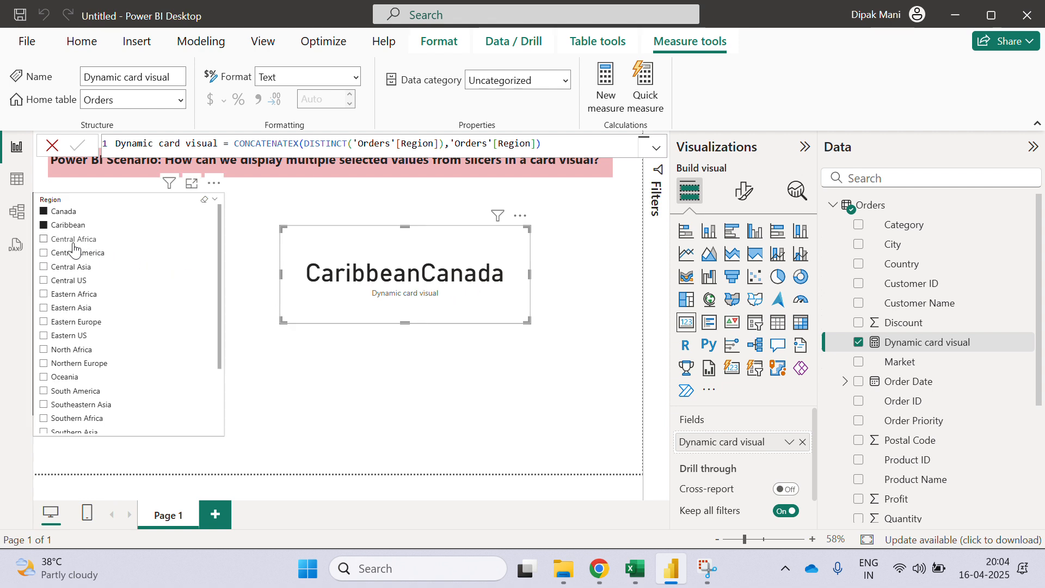
click(46, 242)
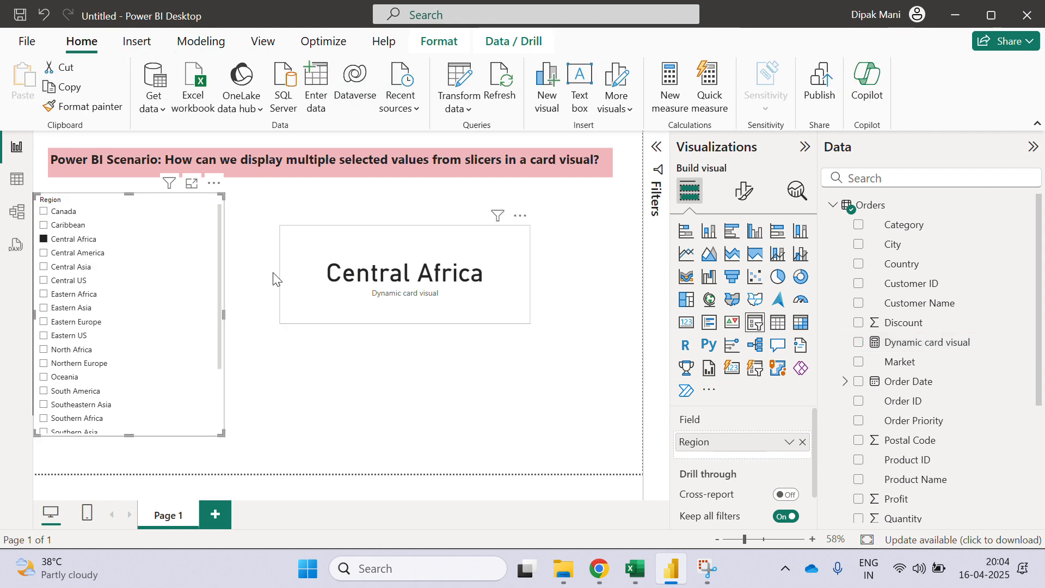
click(43, 227)
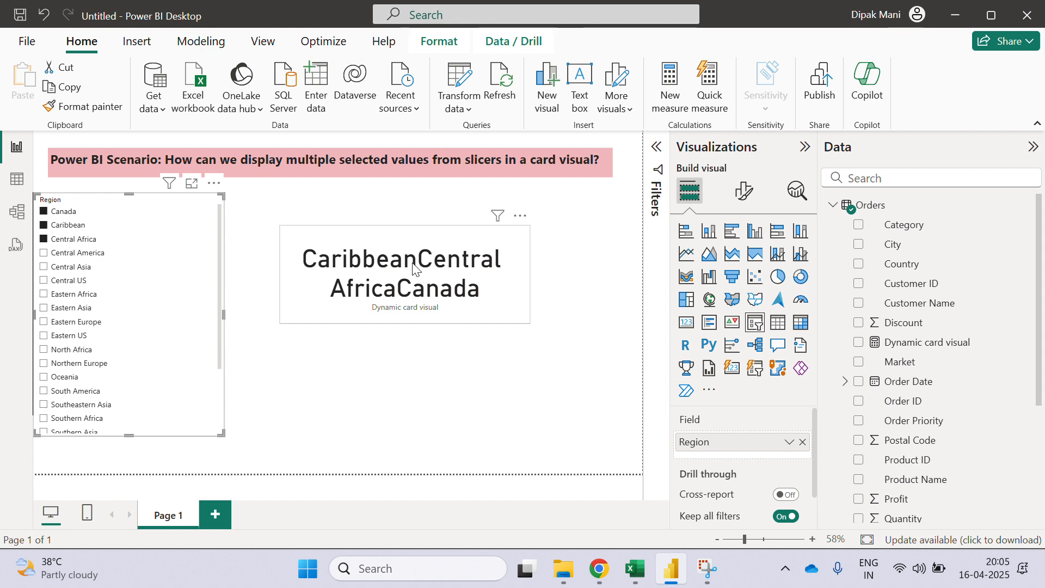
- Reopen the Dynamic card visual measure, add "," as the CONCATENATEX delimiter argument after 'Orders'[Region], and commit it
click(931, 343)
click(456, 13)
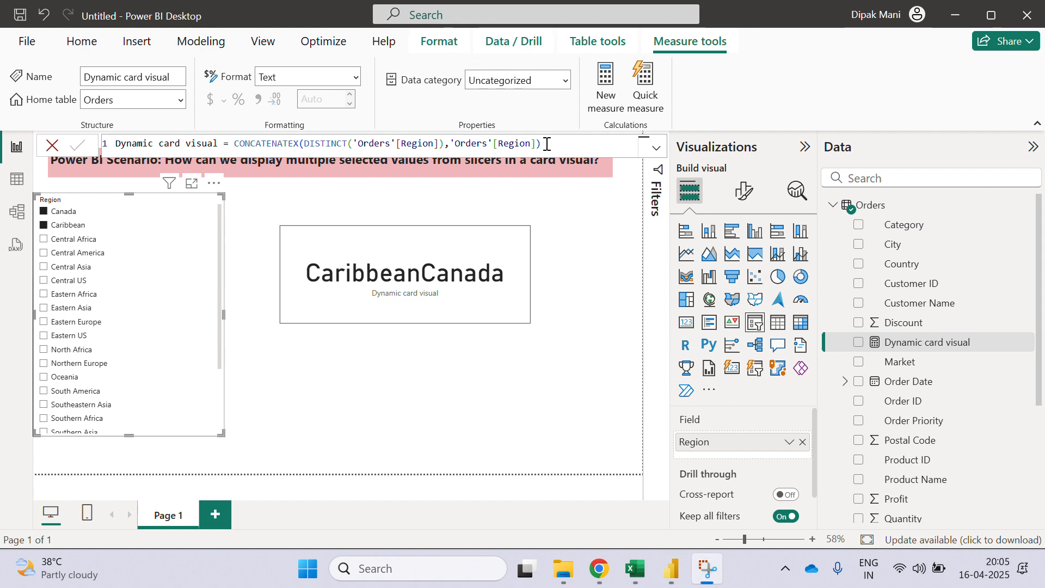
click(538, 143)
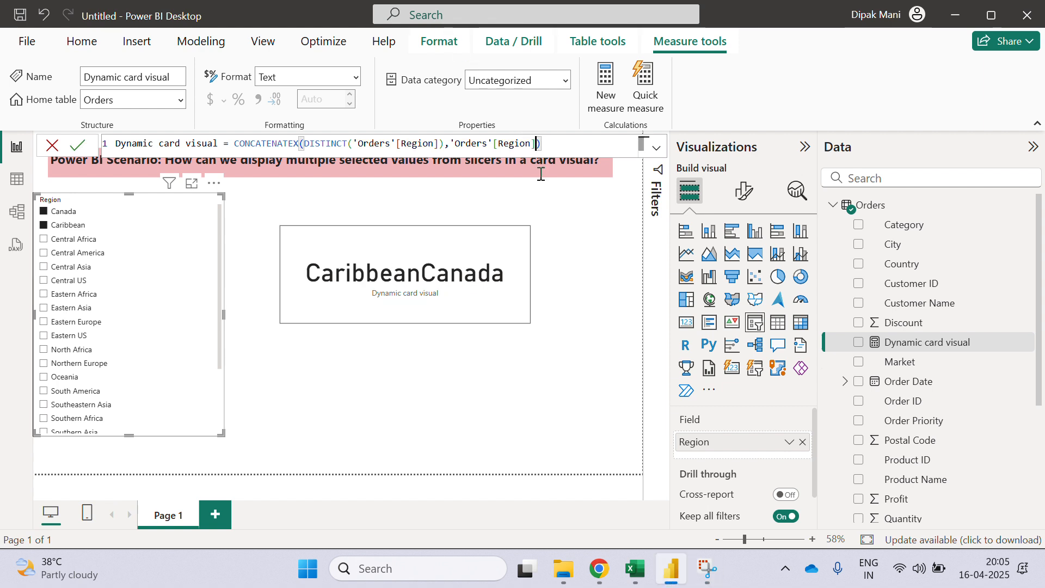
text(,)
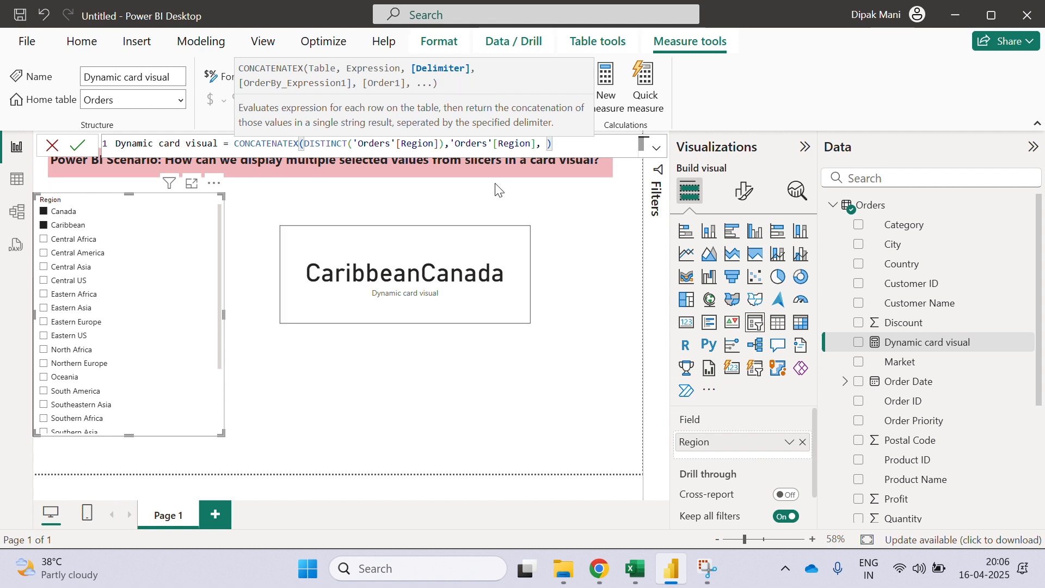
text( "")
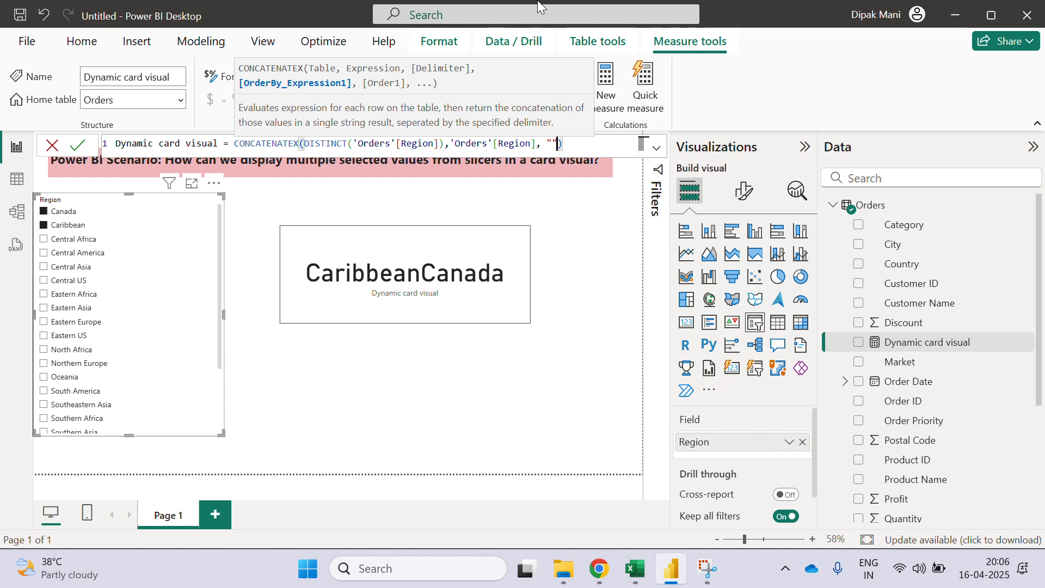
key(Left)
text(,)
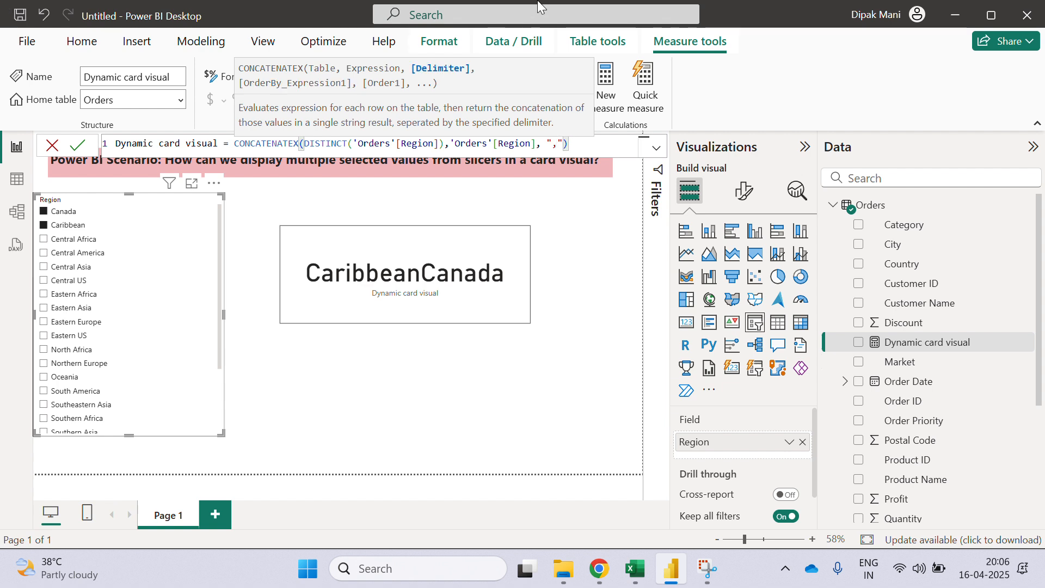
click(78, 145)
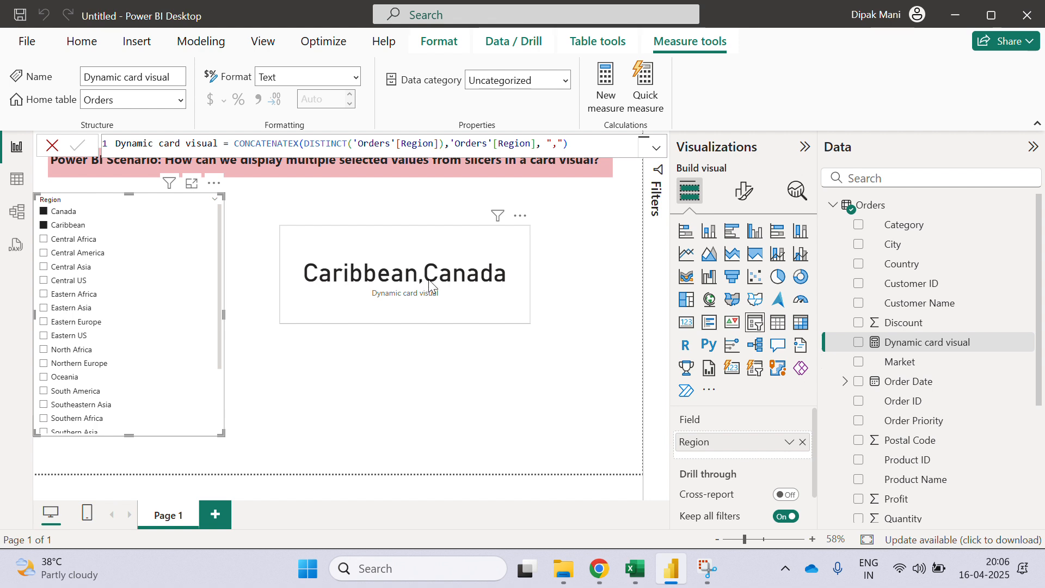
- Add a space after the comma inside the delimiter, making it ", ", and commit the measure
click(557, 150)
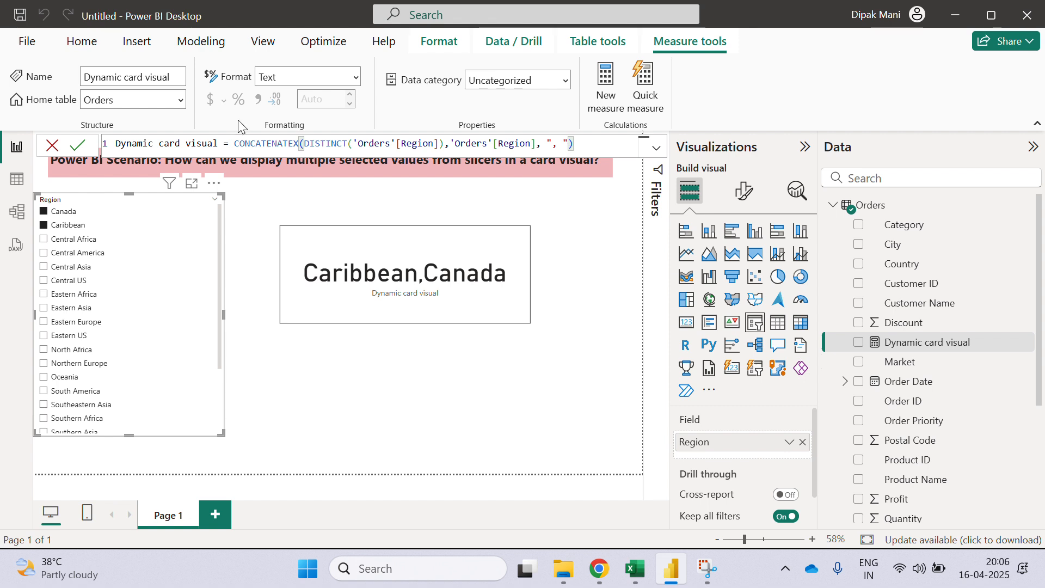
click(77, 146)
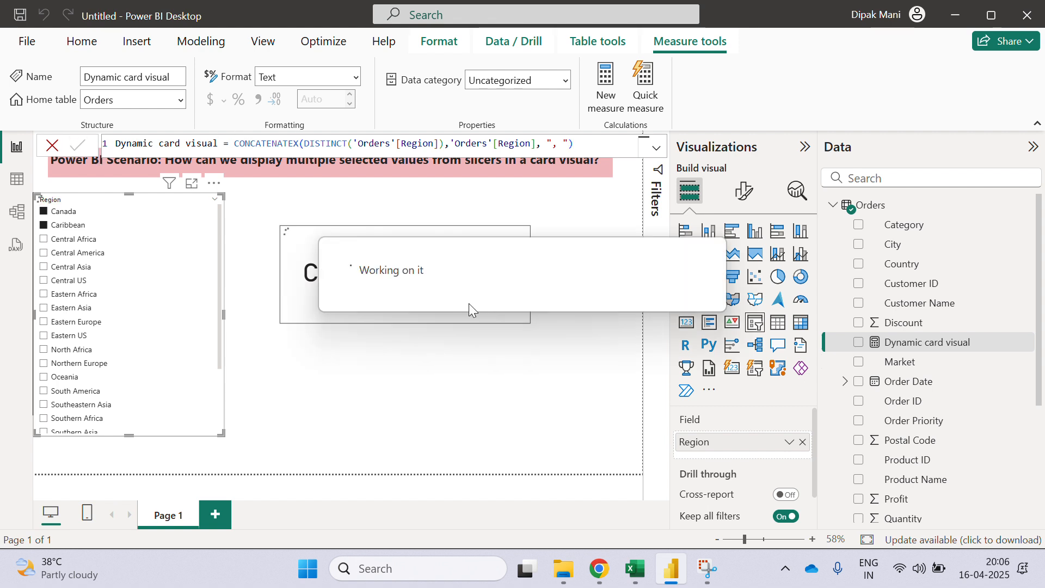
click(438, 31)
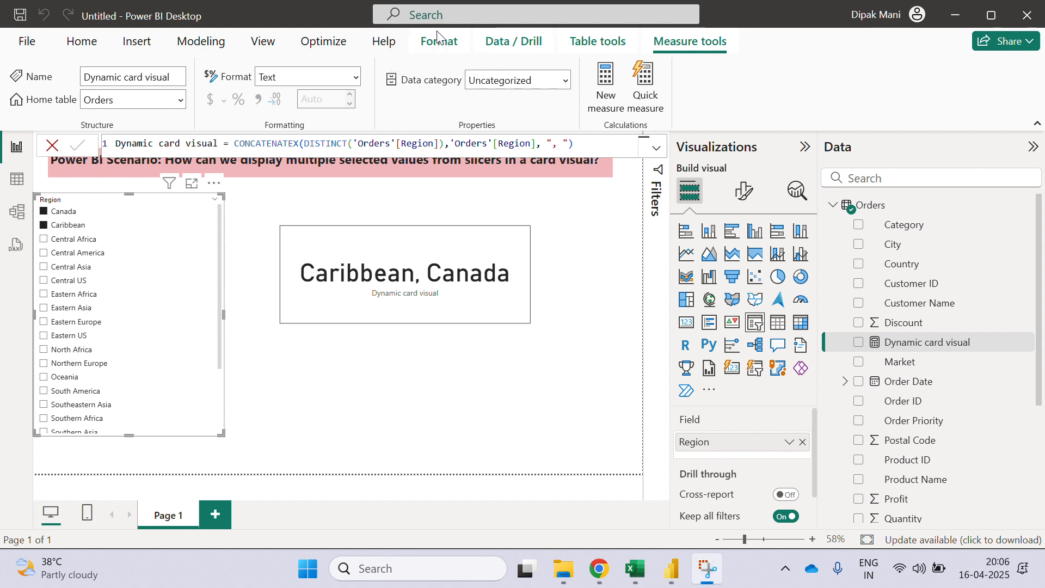
- Change the Region slicer selection to Eastern US, North Africa, Oceania and South America, and enlarge the card in both directions
click(44, 212)
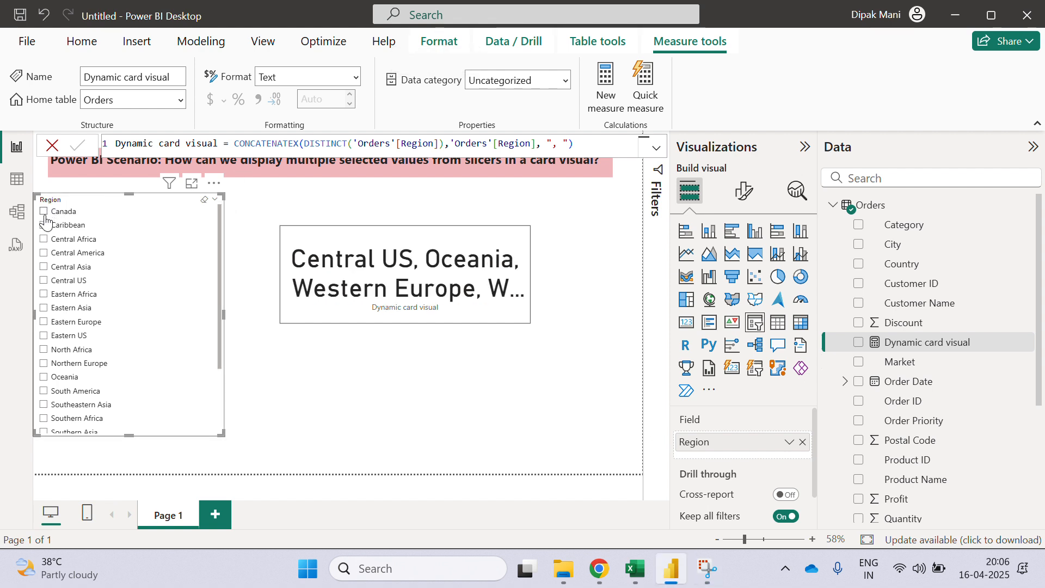
click(44, 335)
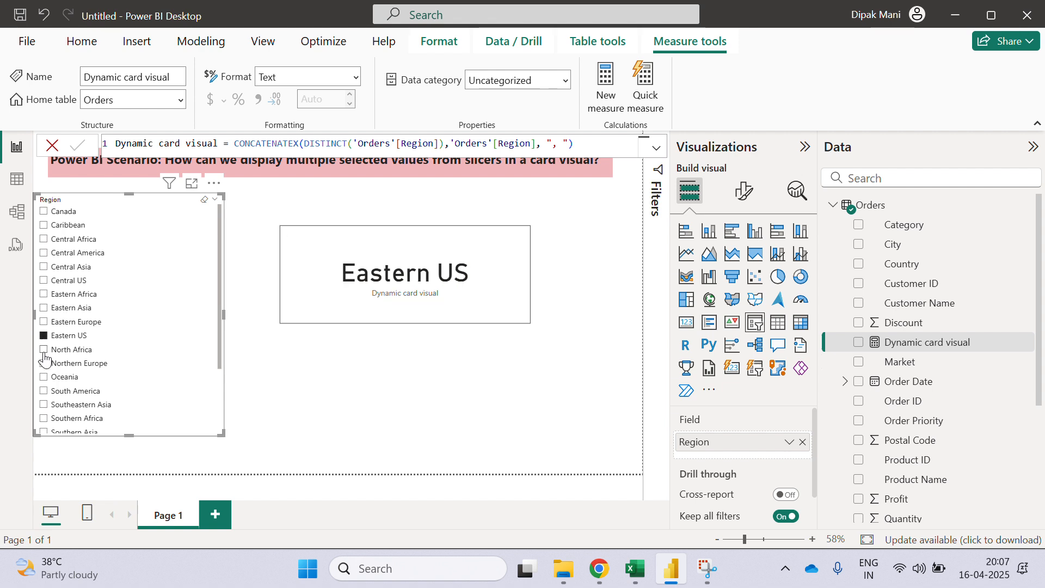
click(44, 350)
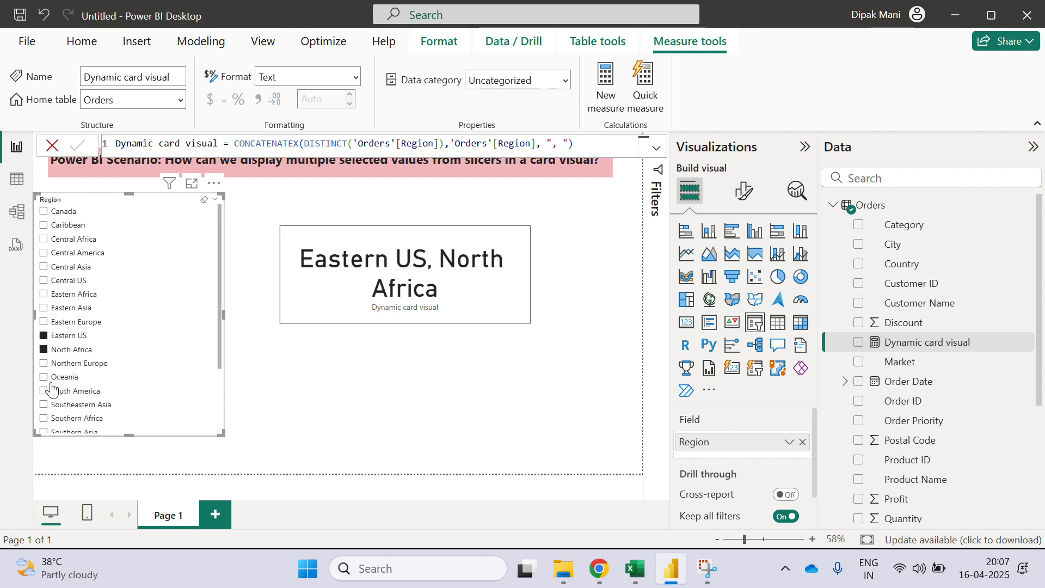
click(44, 377)
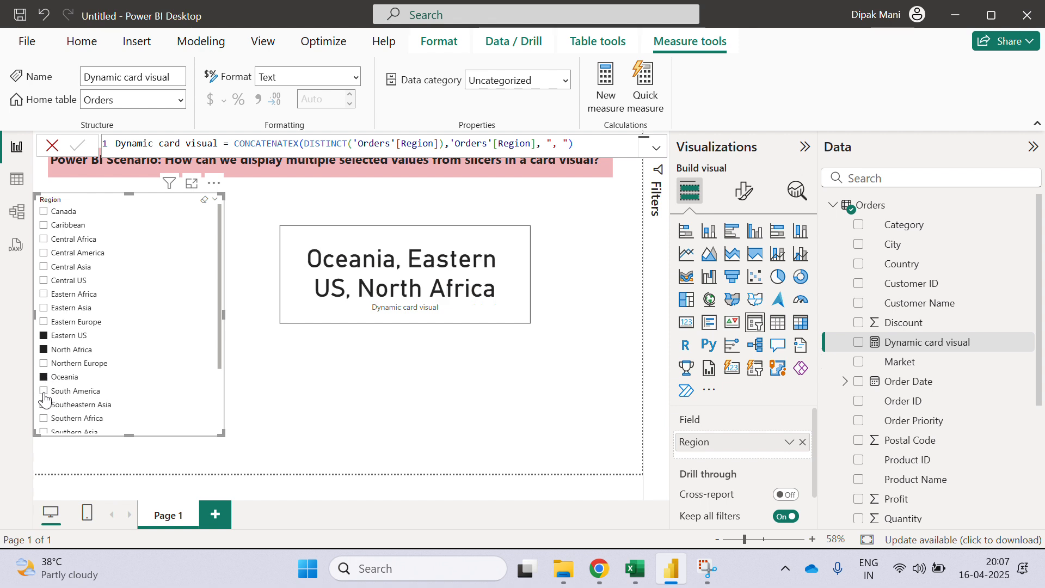
click(43, 391)
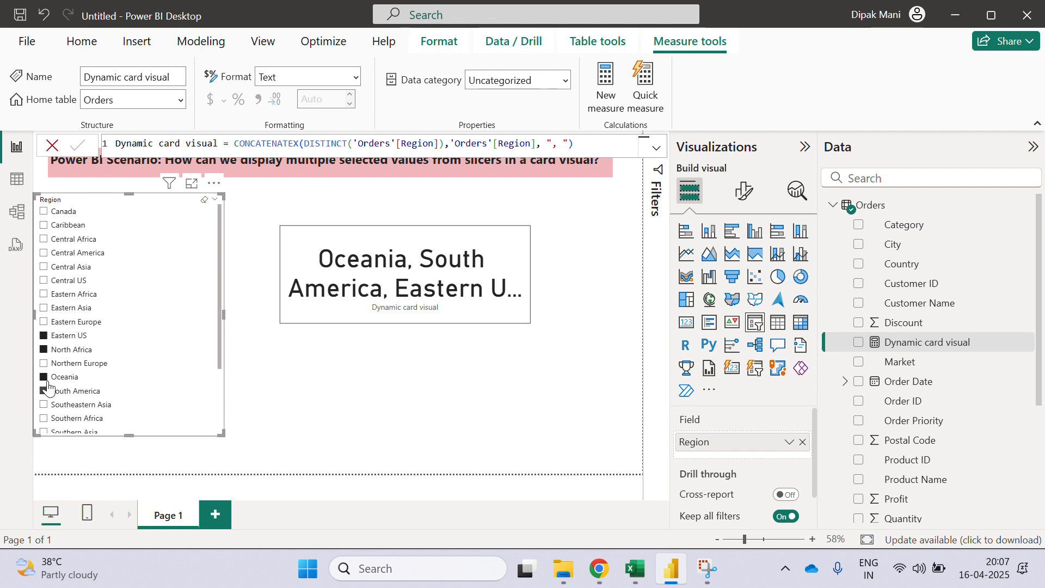
click(524, 318)
drag(526, 318, 580, 358)
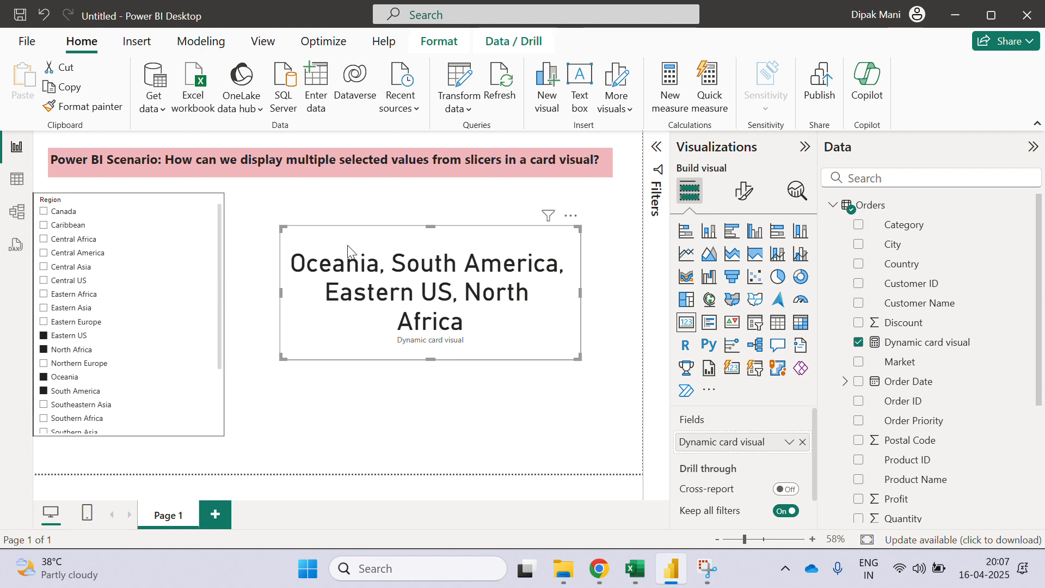
- Reopen the Dynamic card visual measure and add 'Orders'[Region] as the order-by expression after the ", " delimiter
double_click(969, 342)
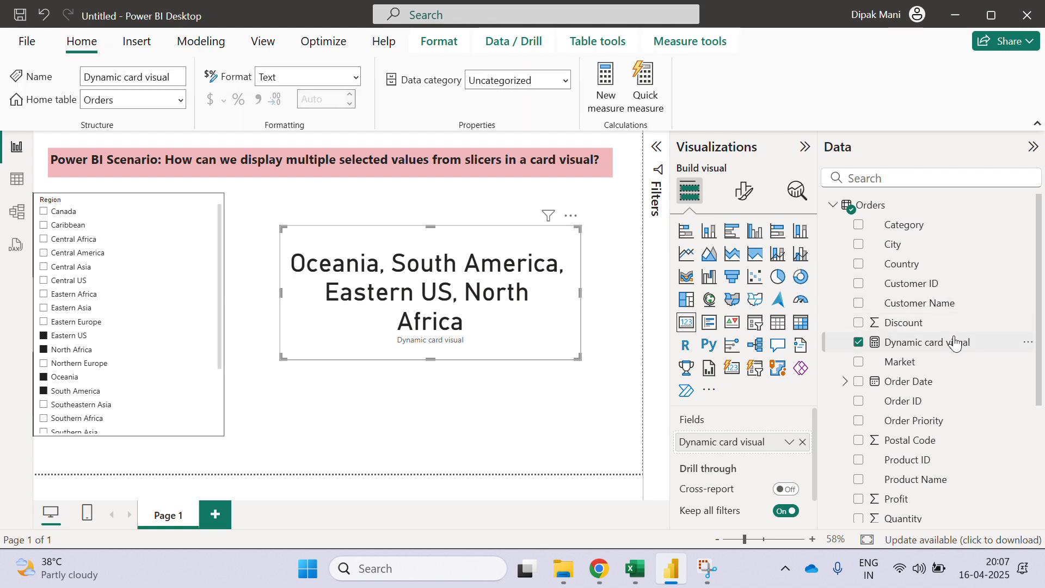
click(434, 31)
click(571, 145)
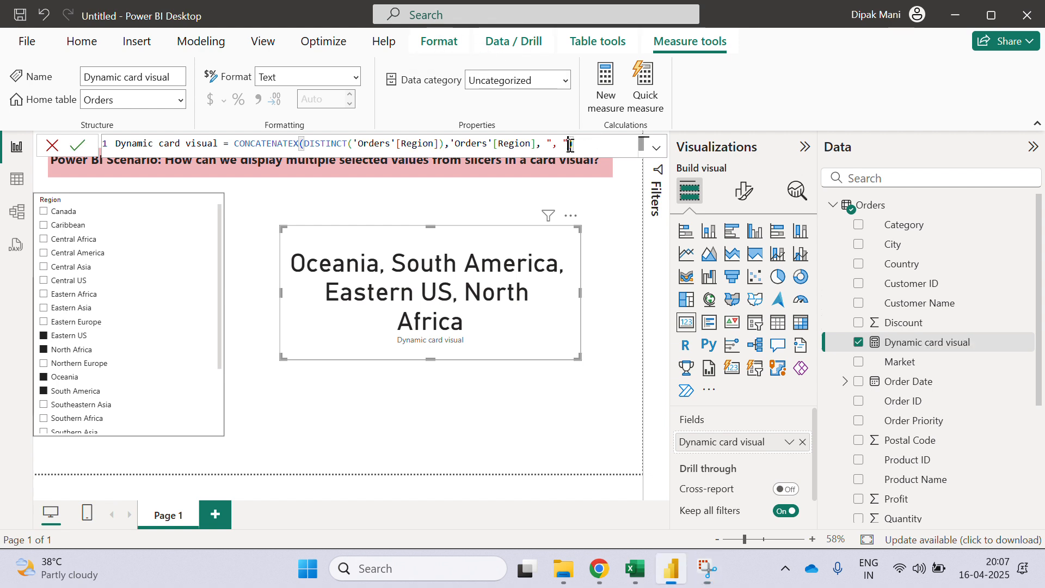
text(,)
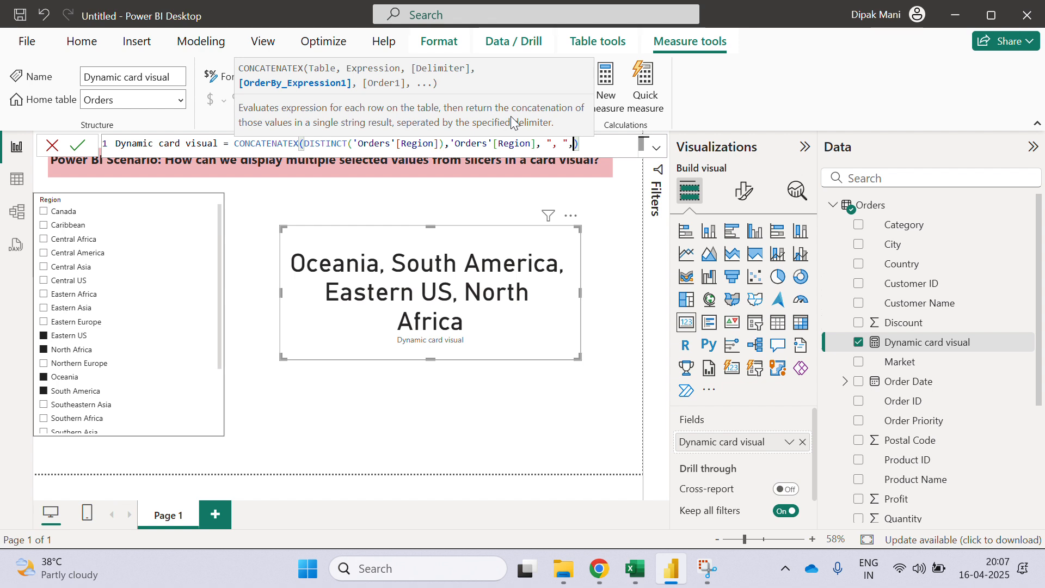
text(')
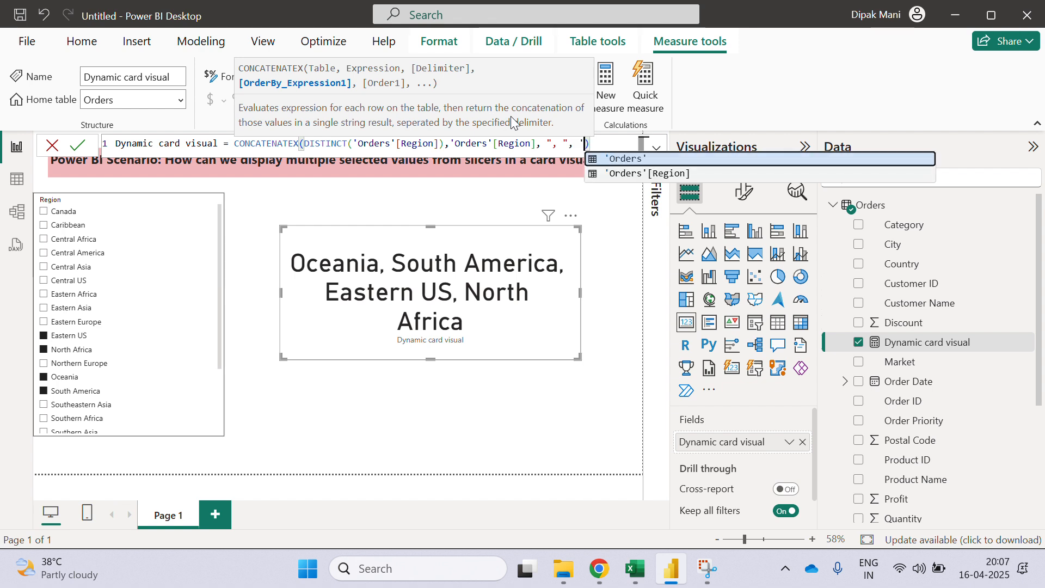
click(623, 174)
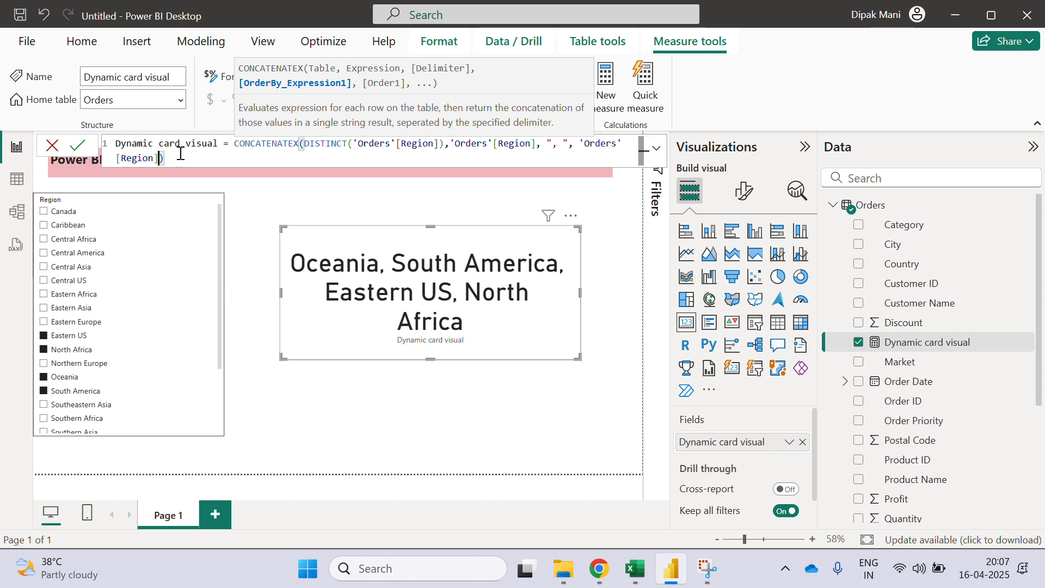
- Add DESC as the sort order argument after the order-by 'Orders'[Region] and commit the measure
text(,)
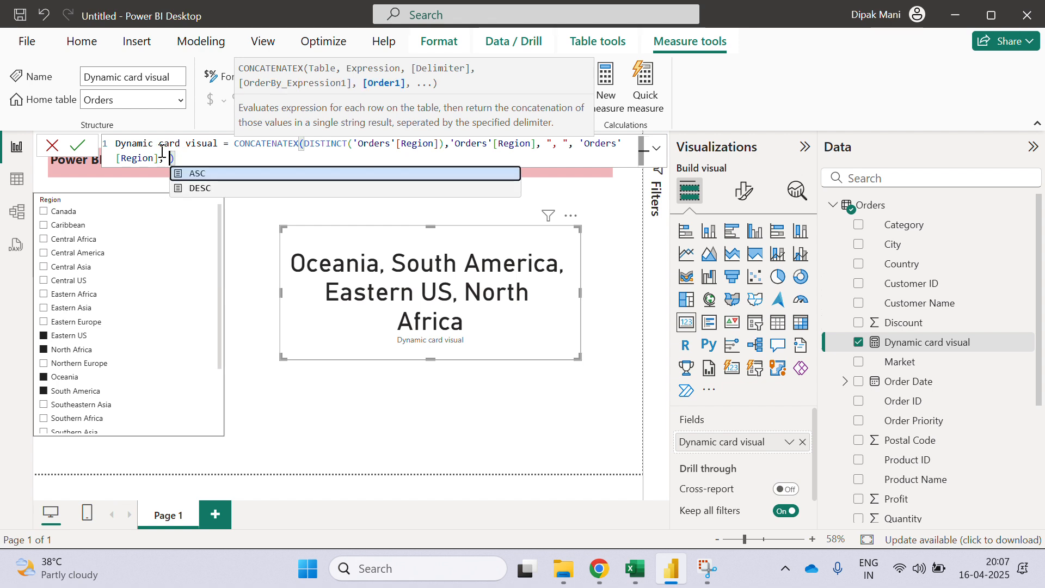
key(Escape)
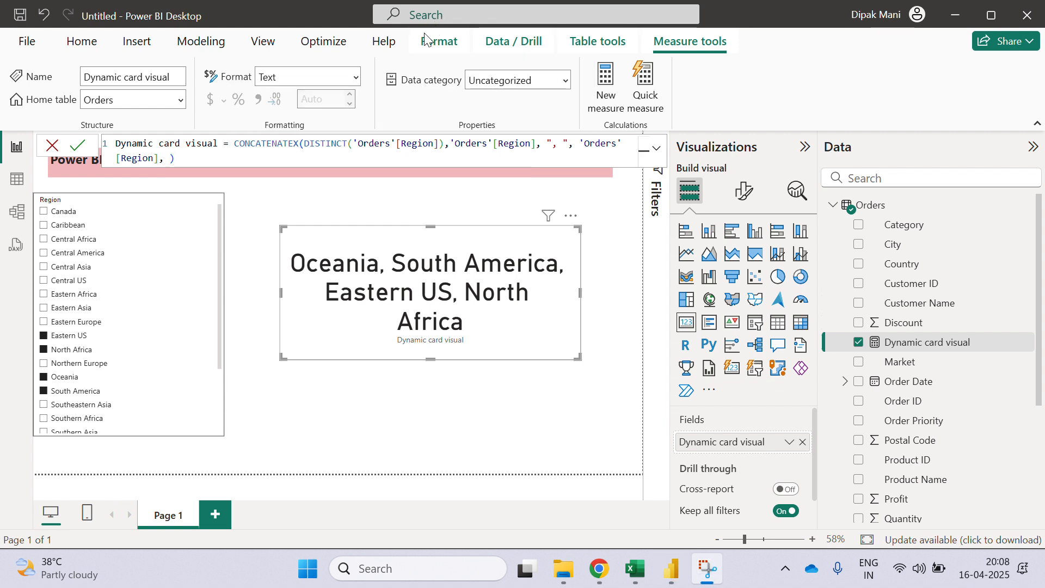
click(169, 157)
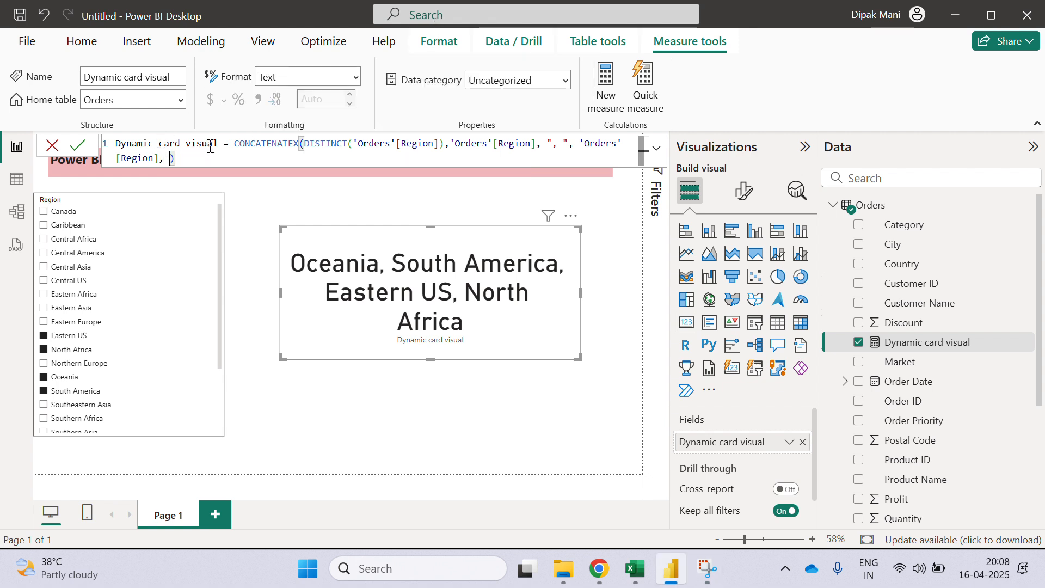
text(DES)
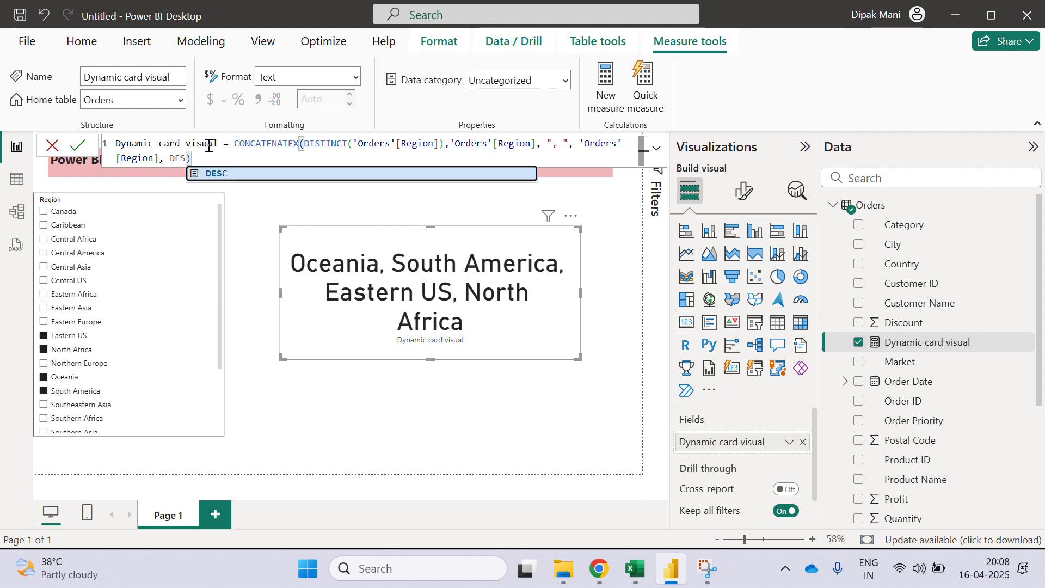
click(215, 172)
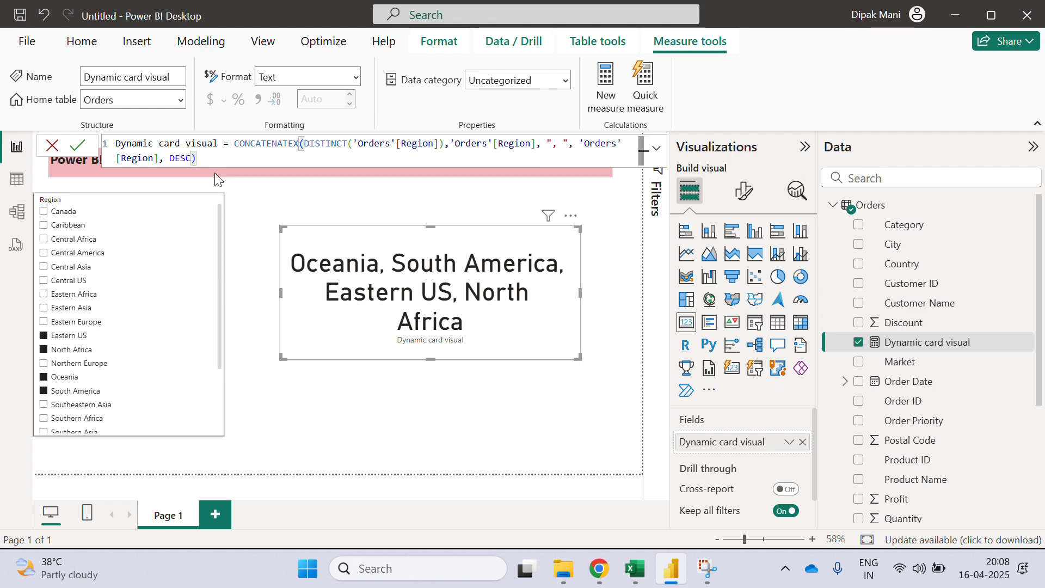
click(78, 145)
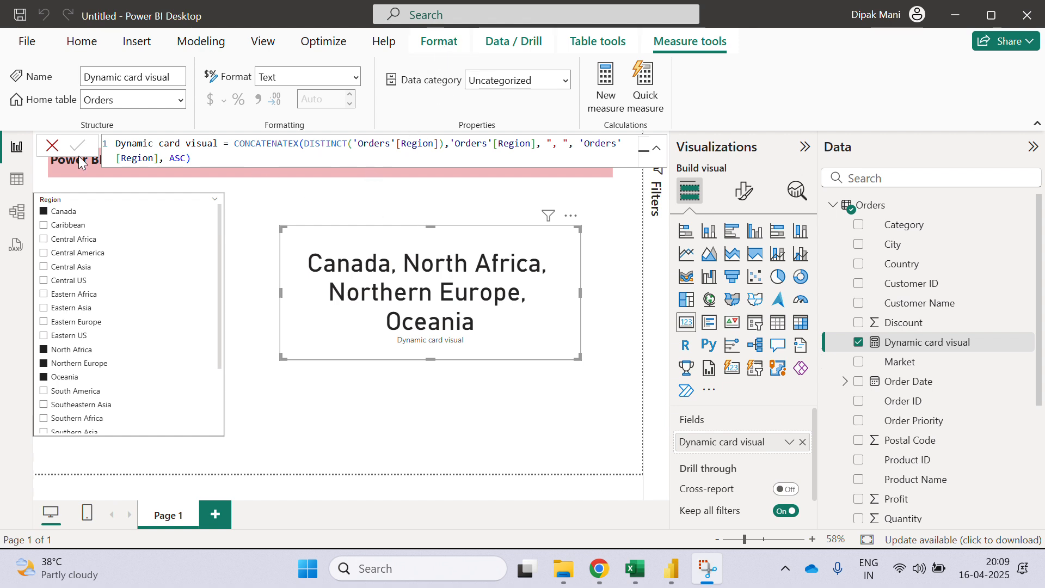
- Close the formula editor, clear the Region slicer selection, and reopen the Dynamic card visual measure's formula
click(52, 145)
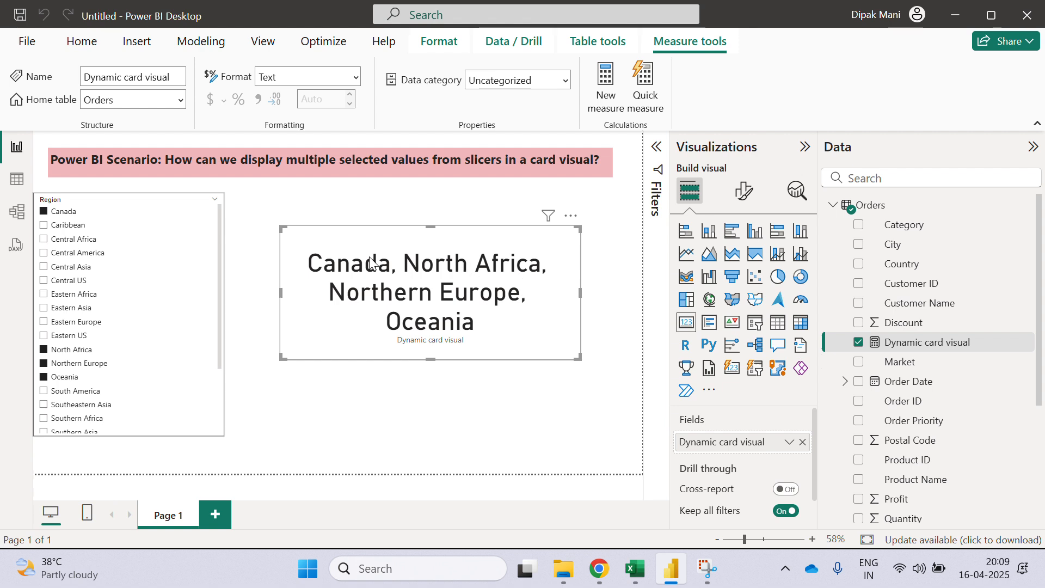
click(46, 214)
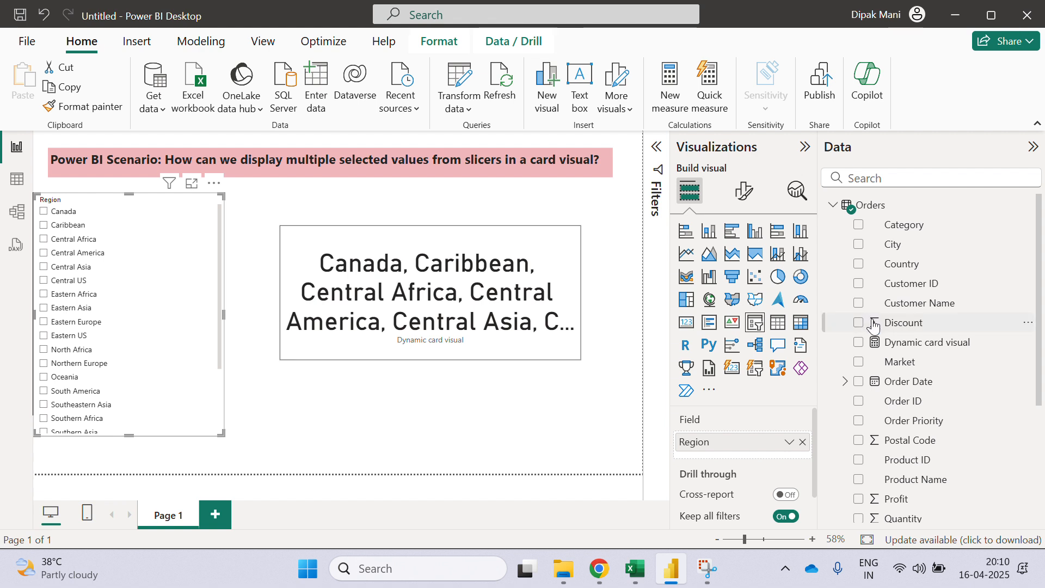
double_click(937, 343)
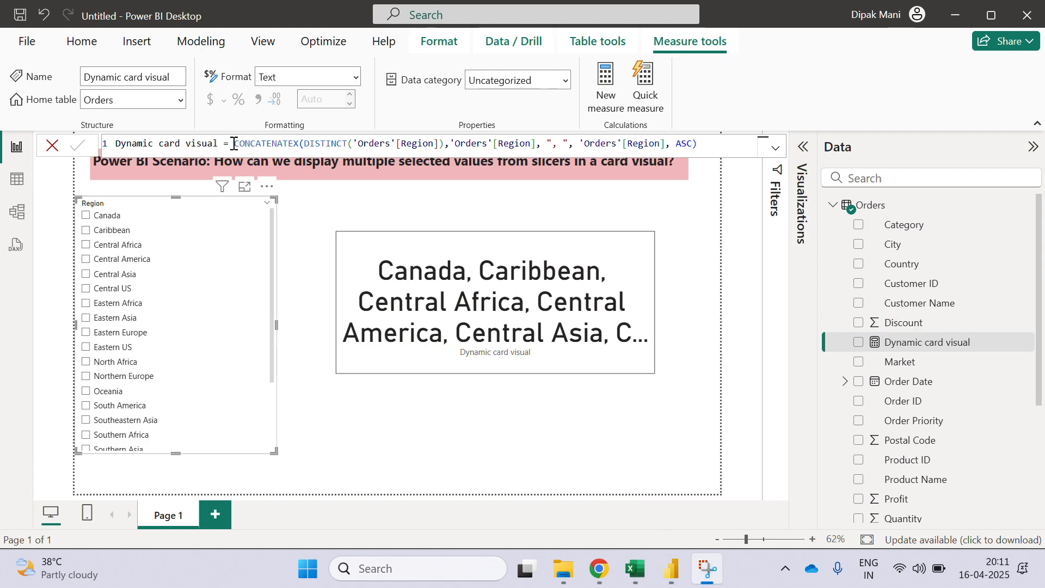
- Insert an opening if ( before CONCATENATEX in the Dynamic card visual measure and put the CONCATENATEX expression on a new line
double_click(235, 143)
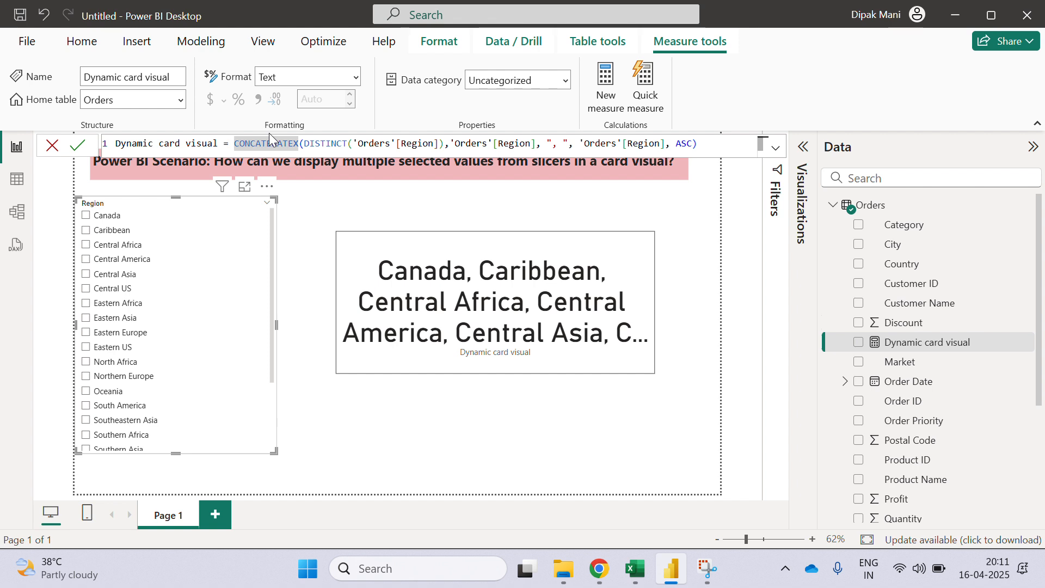
text(IF)
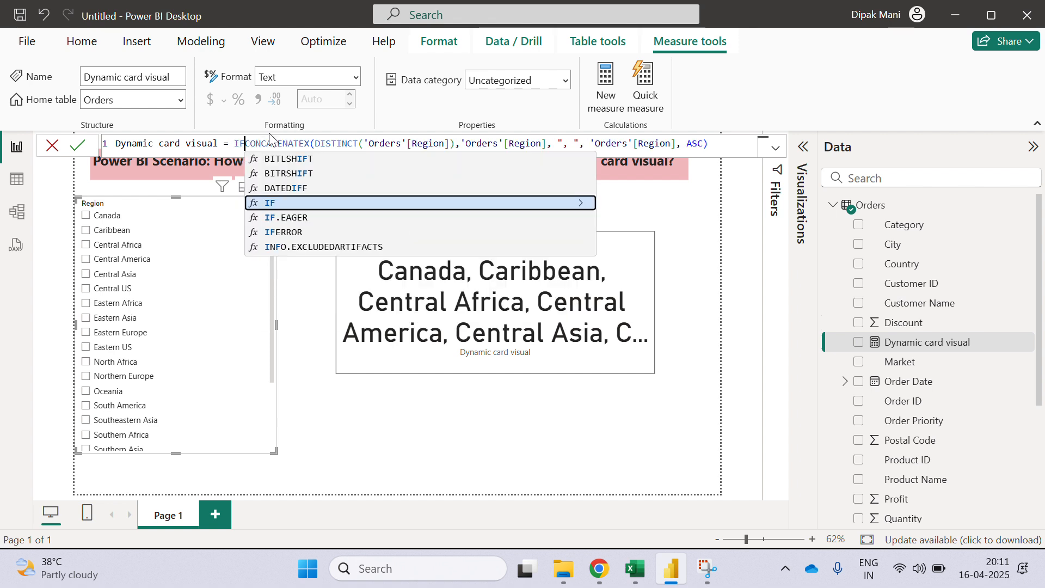
key(BackSpace)
key(BackSpace)
text(if)
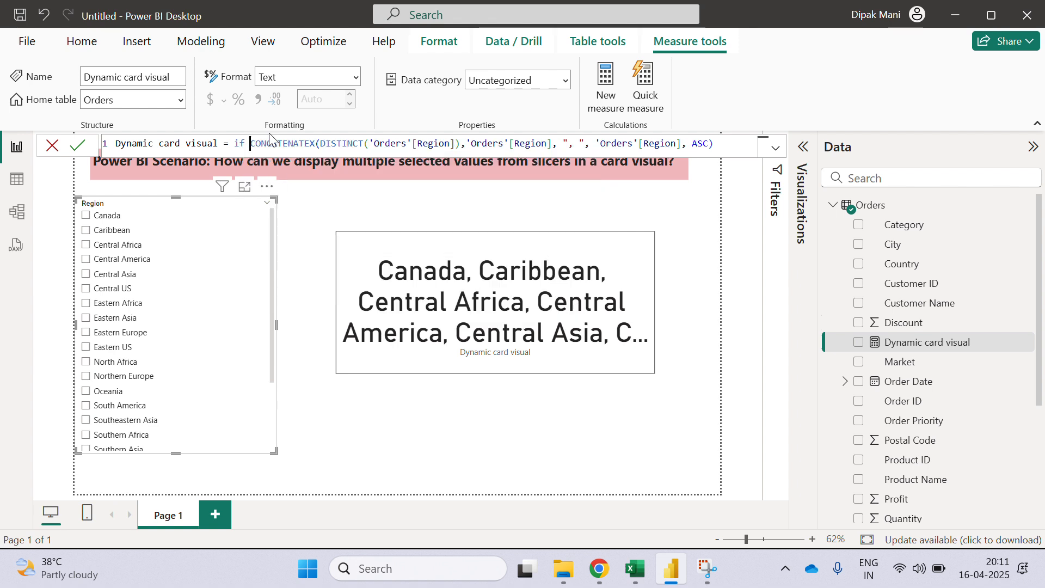
text( ()
key(shift+Return)
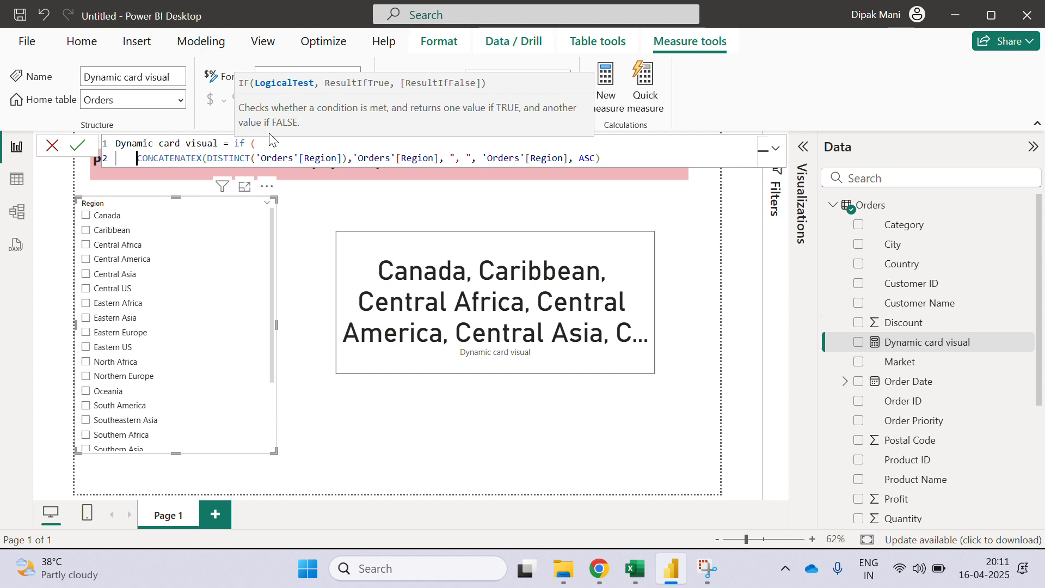
- Add ISFILTERED('Orders'[Region]) as the IF function's logical test, on its own line before the CONCATENATEX expression
text(IS)
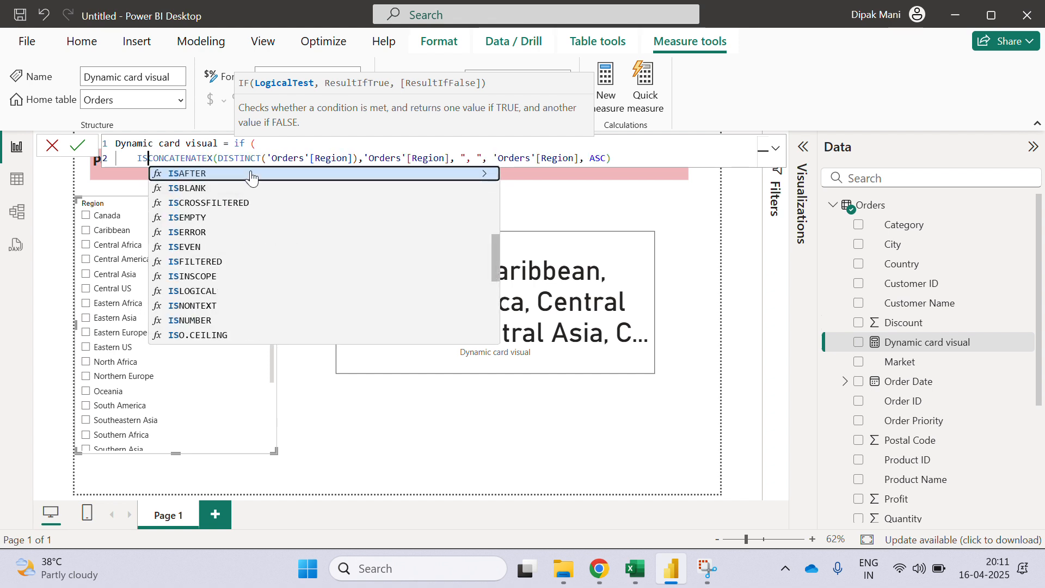
text(FIL)
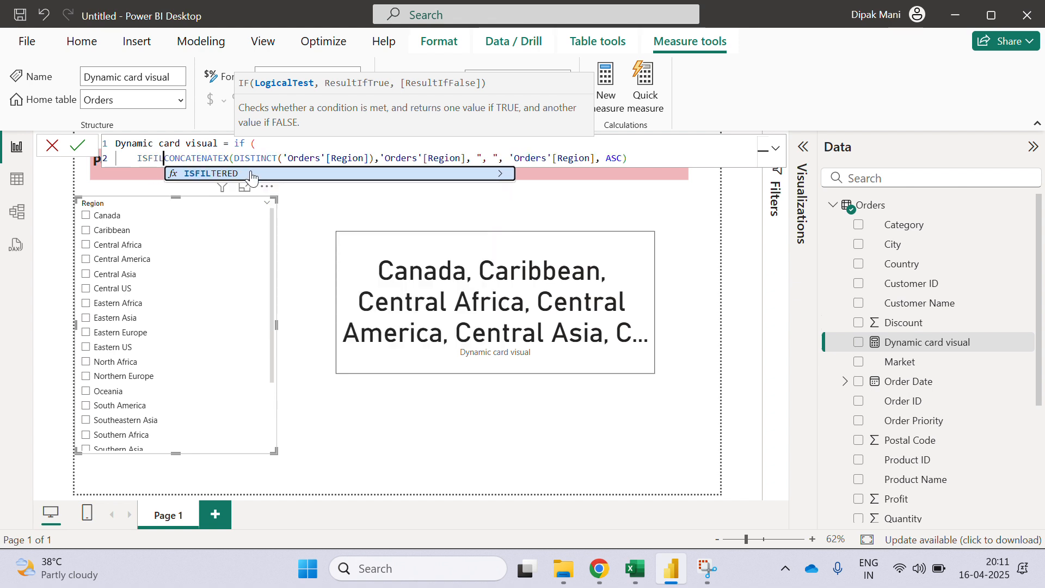
click(250, 174)
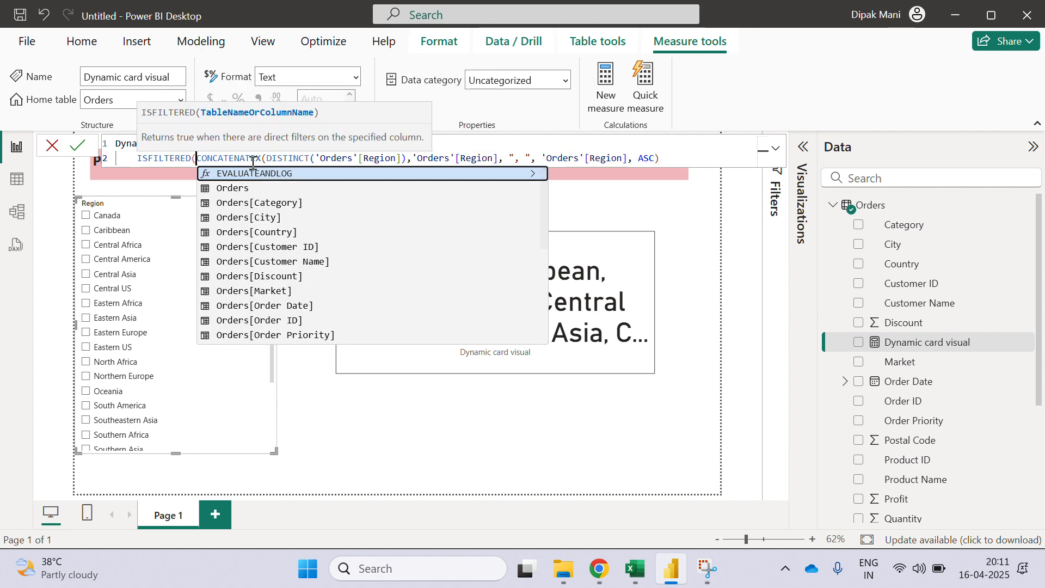
text(')
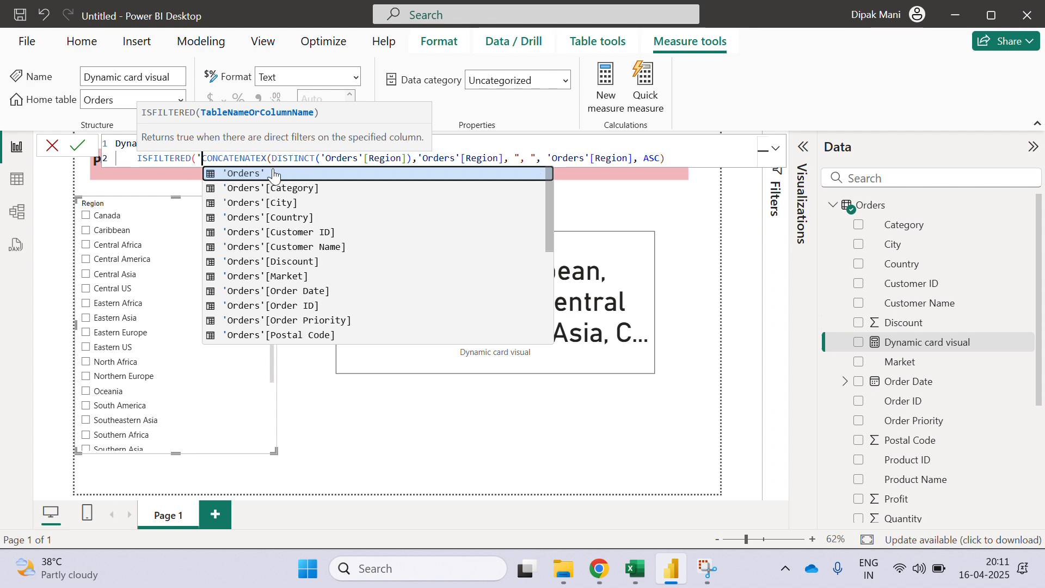
text(ORDE)
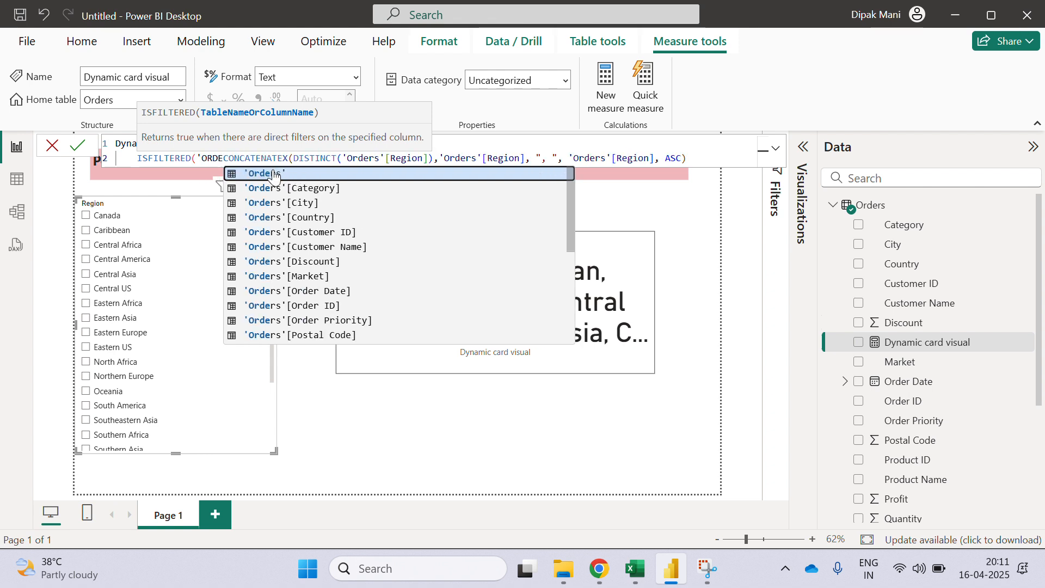
scroll(335, 252, down, 2)
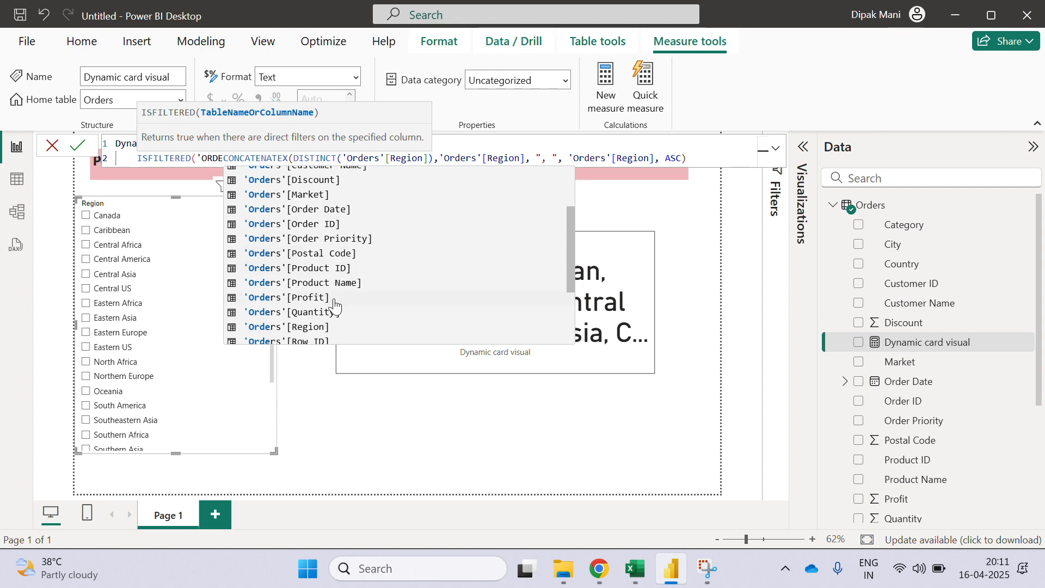
click(331, 330)
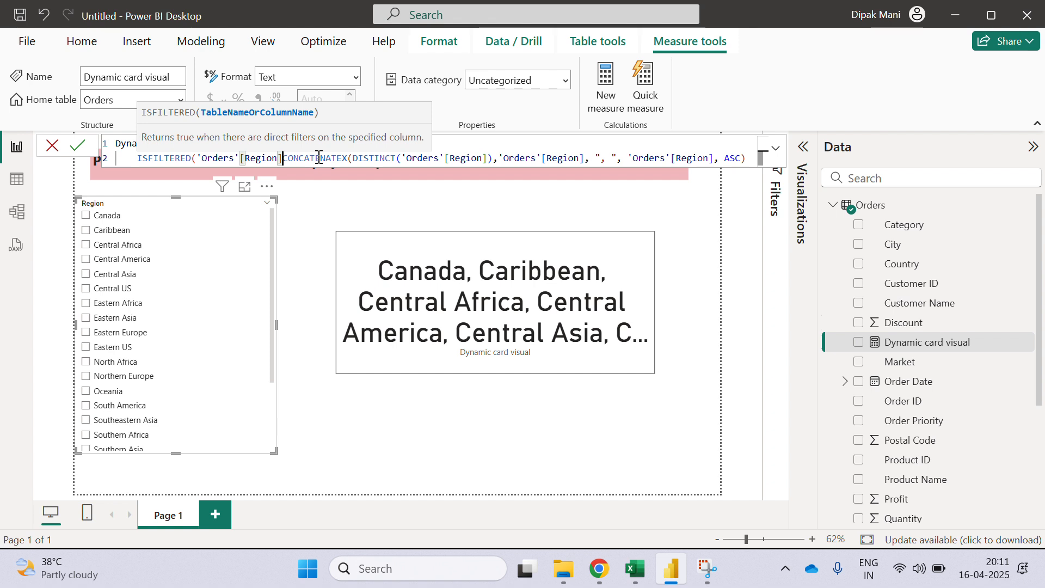
text(@)
key(BackSpace)
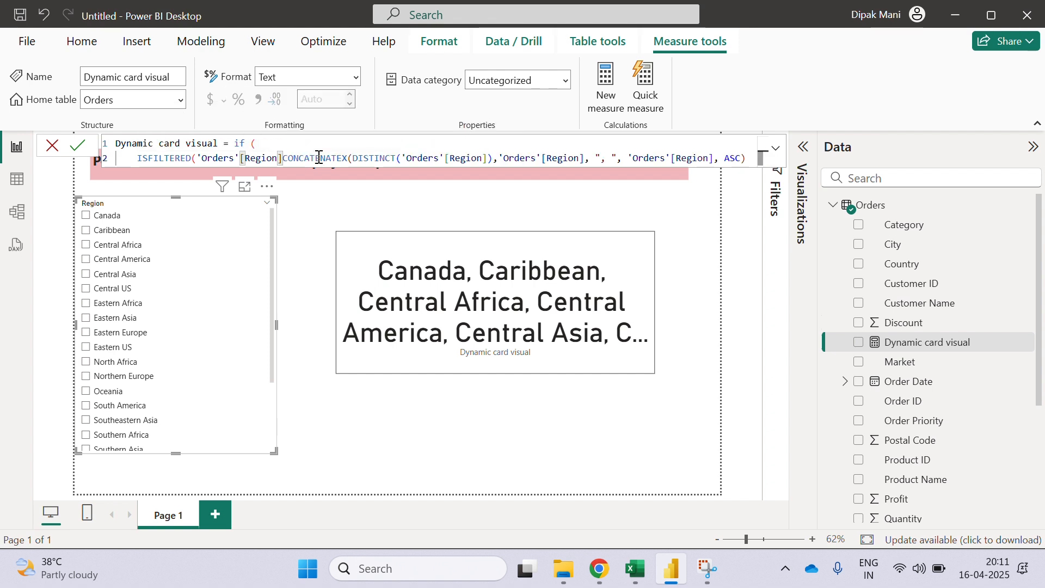
text(),)
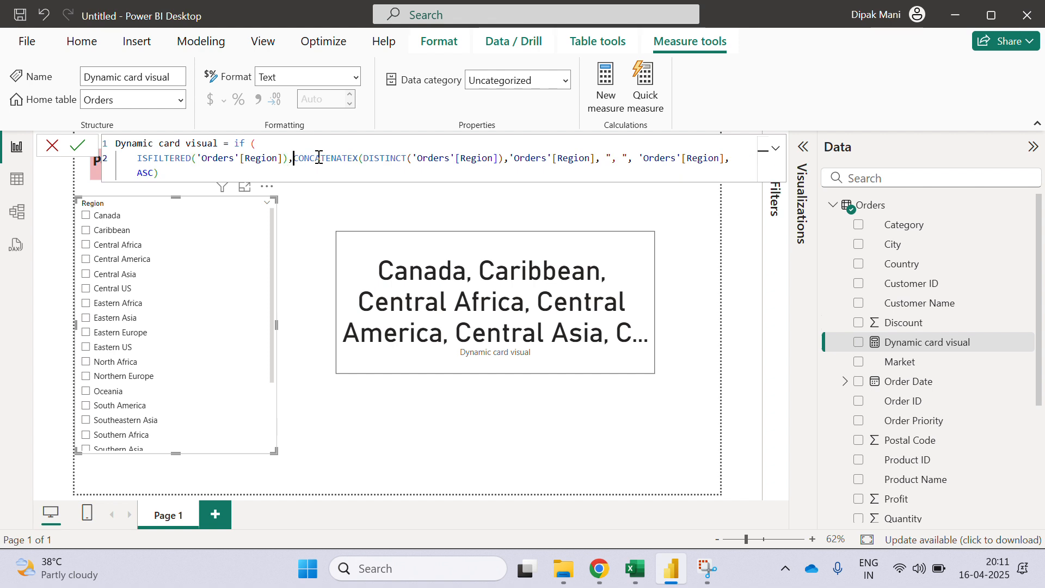
key(shift+Return)
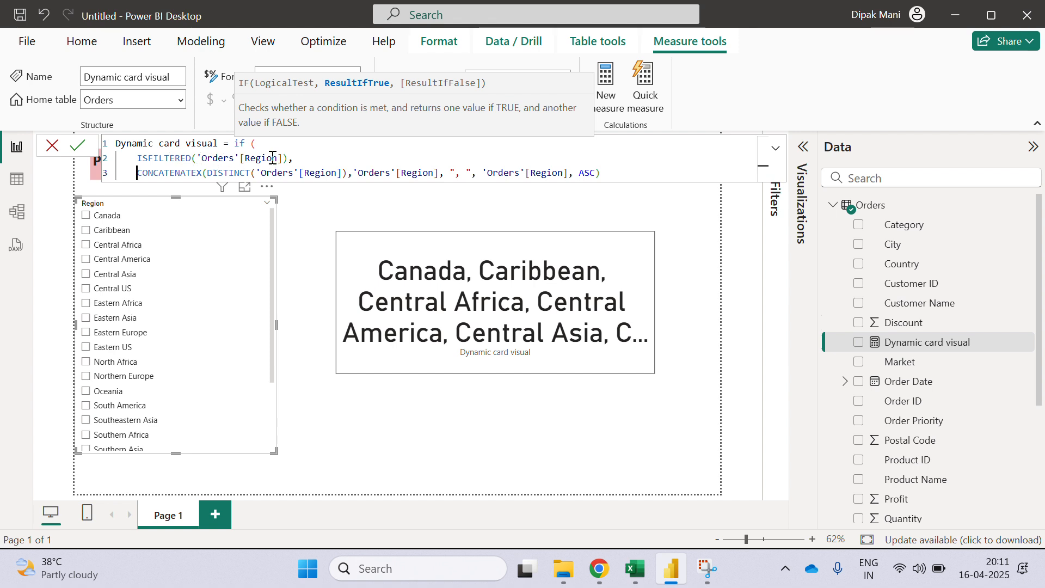
- Add "No Selection" on a new line as the IF function's false result, close the function, commit the measure and close the formula editor
click(601, 173)
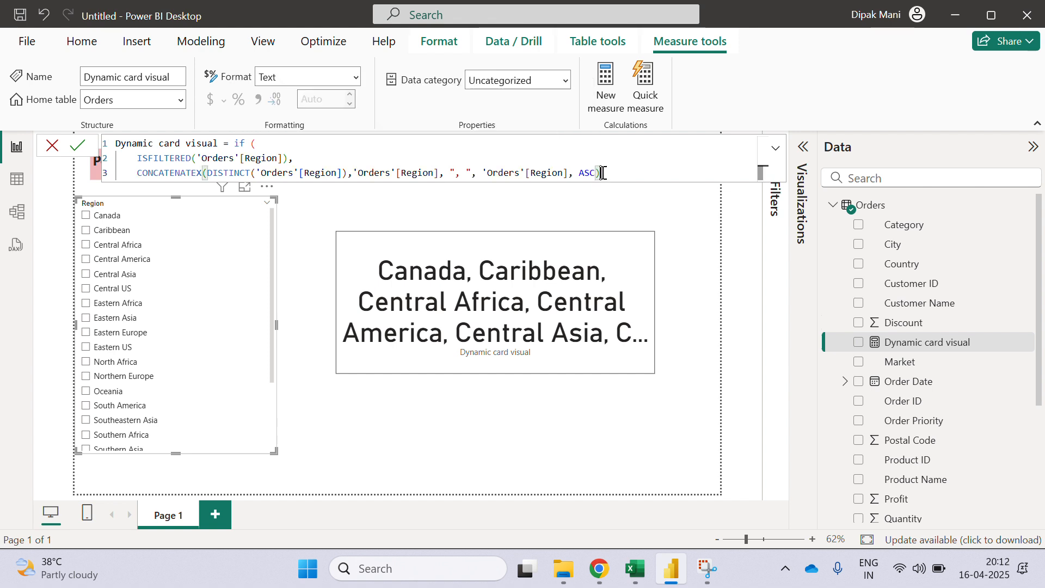
text(,)
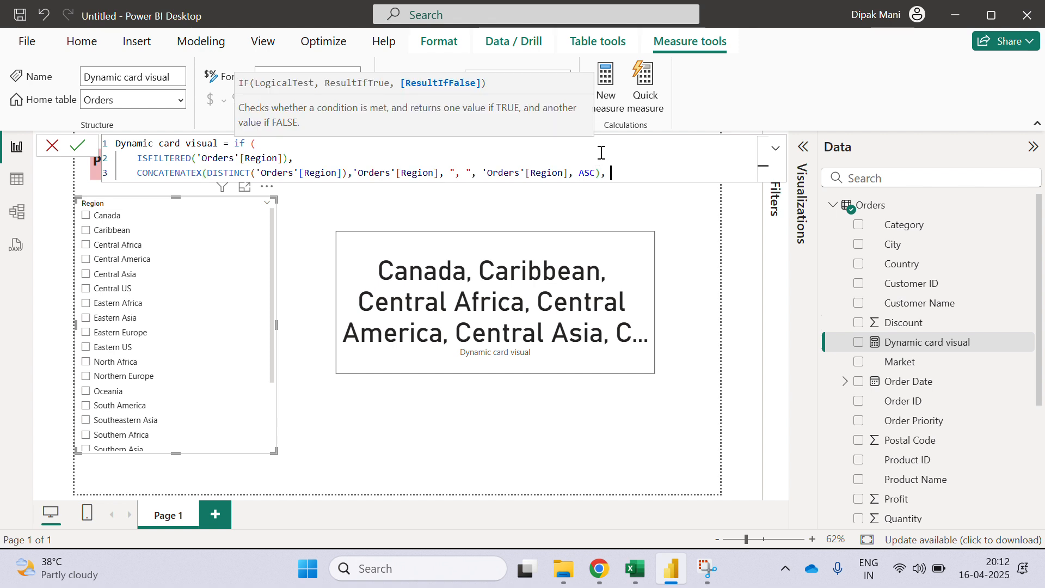
key(shift+Return)
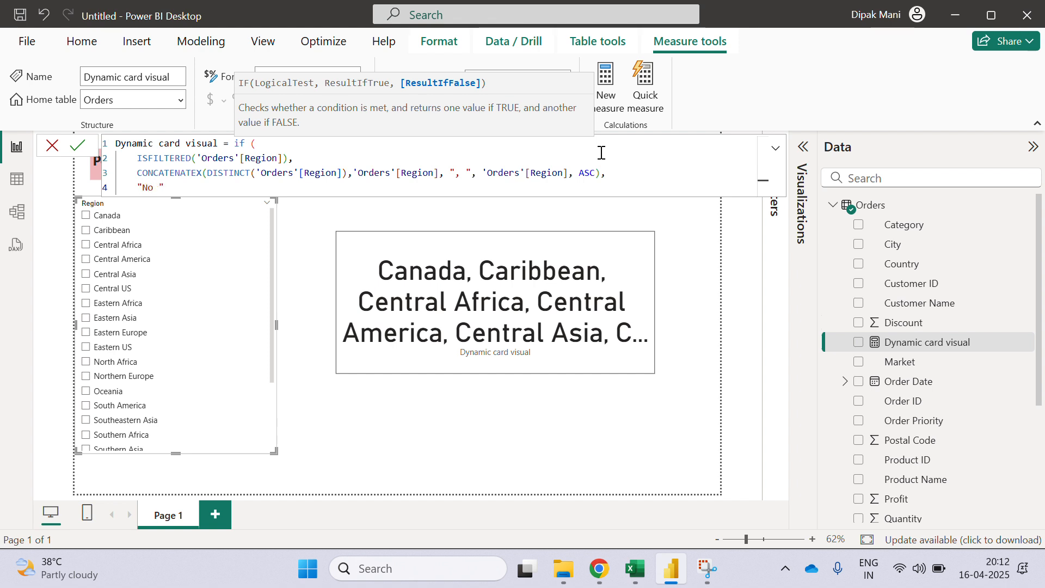
text("No Selection)
key(End)
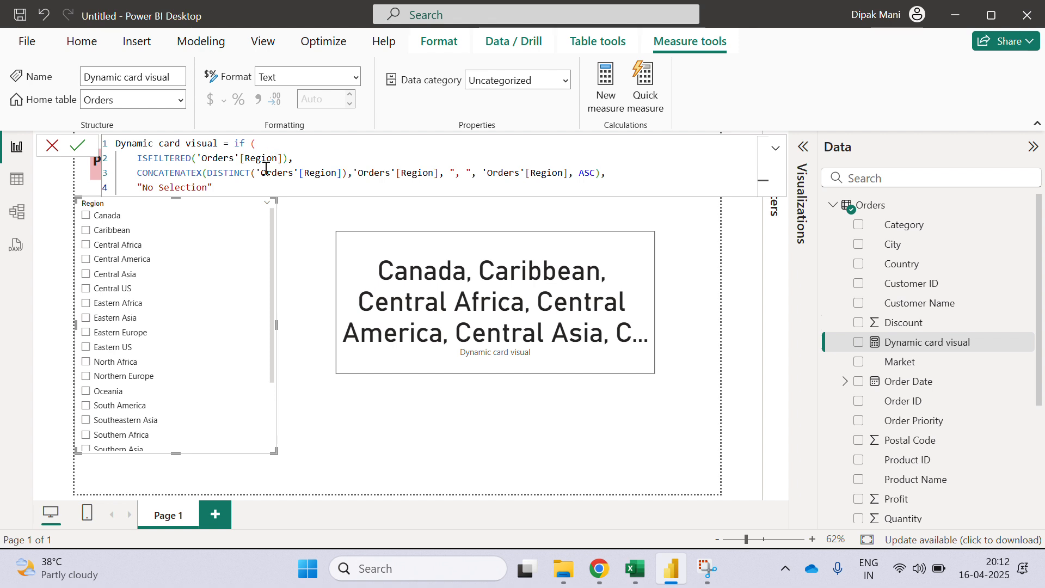
text())
click(77, 148)
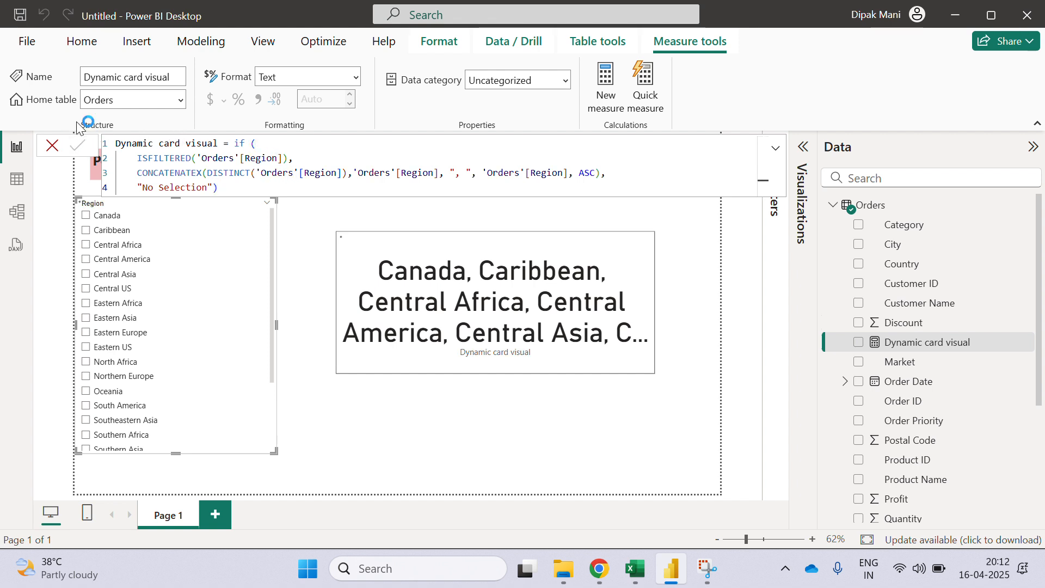
click(53, 148)
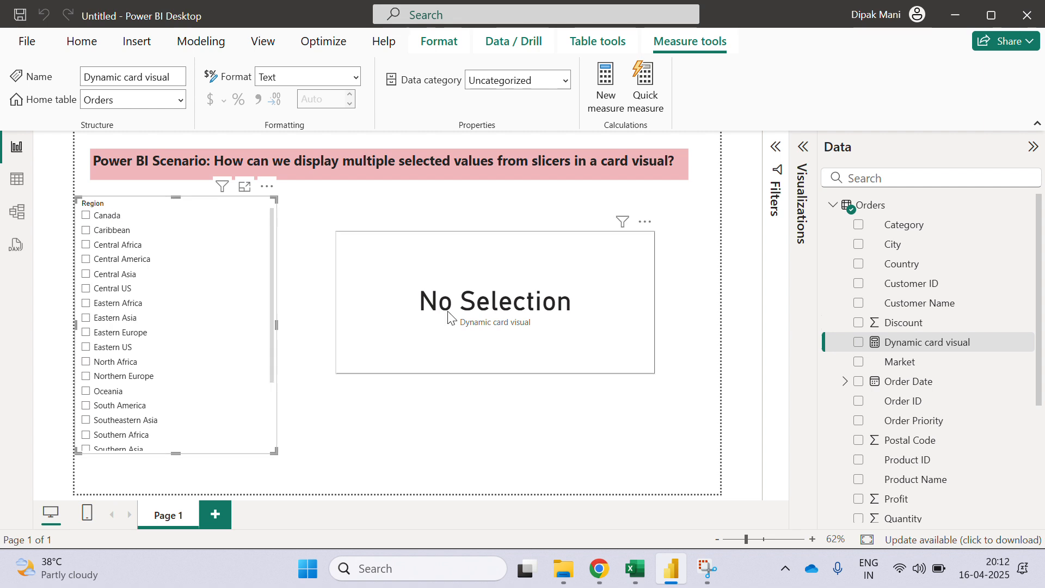
- Select Canada, Caribbean, Central Africa, Eastern Africa and Eastern Asia in the Region slicer to test the card
click(515, 396)
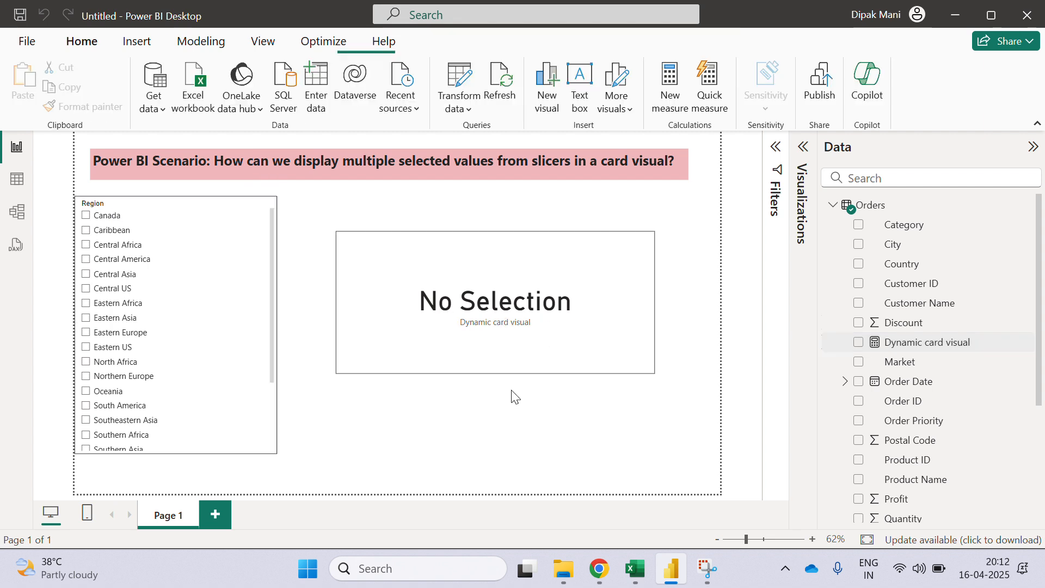
click(392, 262)
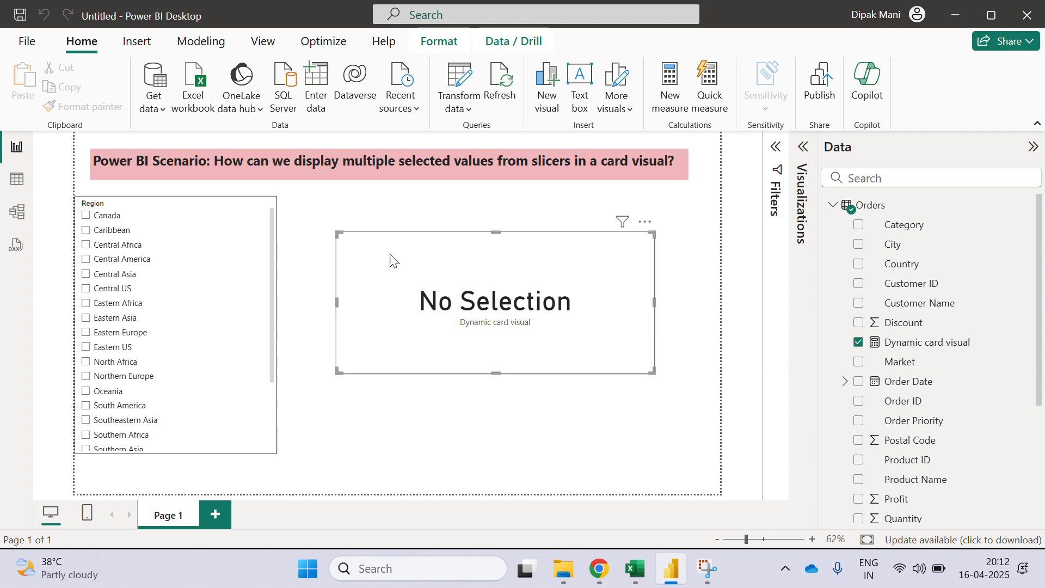
click(86, 217)
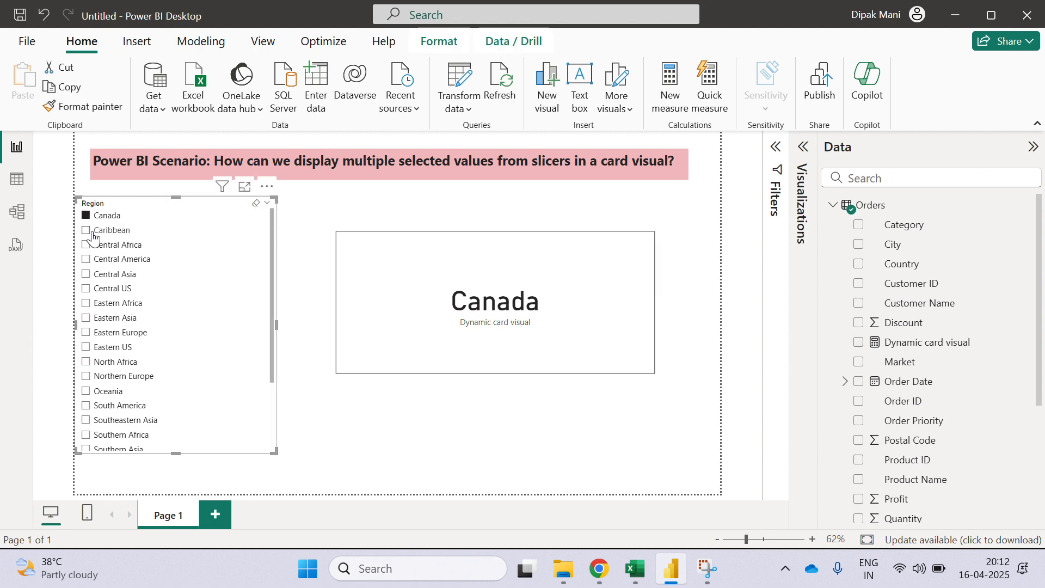
click(85, 231)
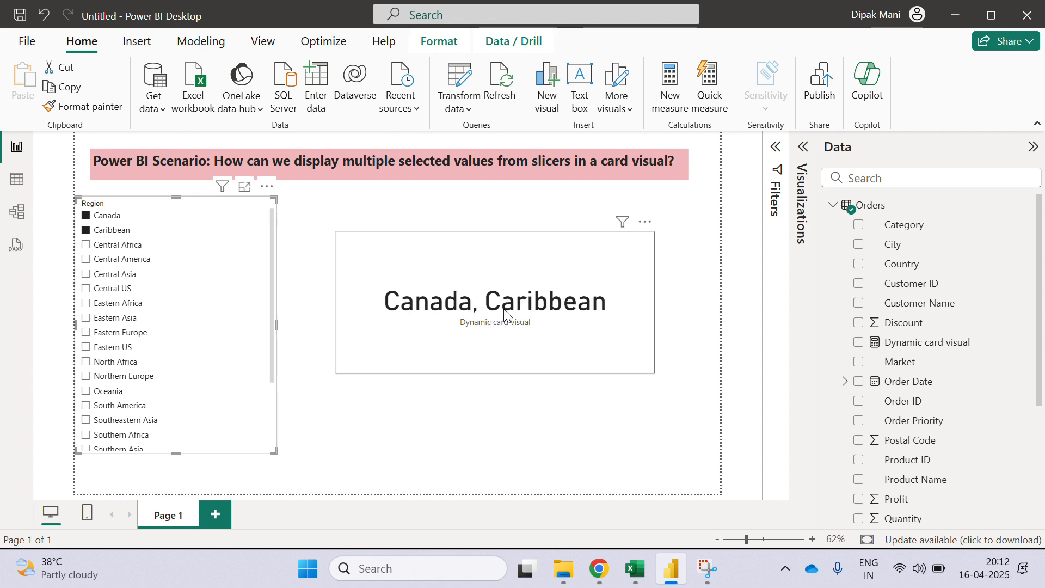
click(86, 245)
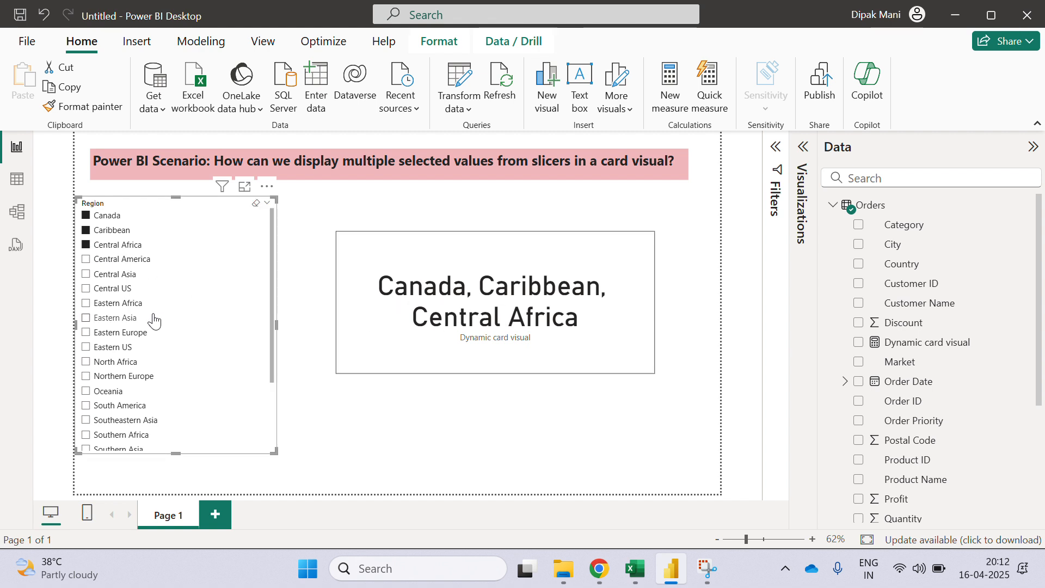
click(85, 304)
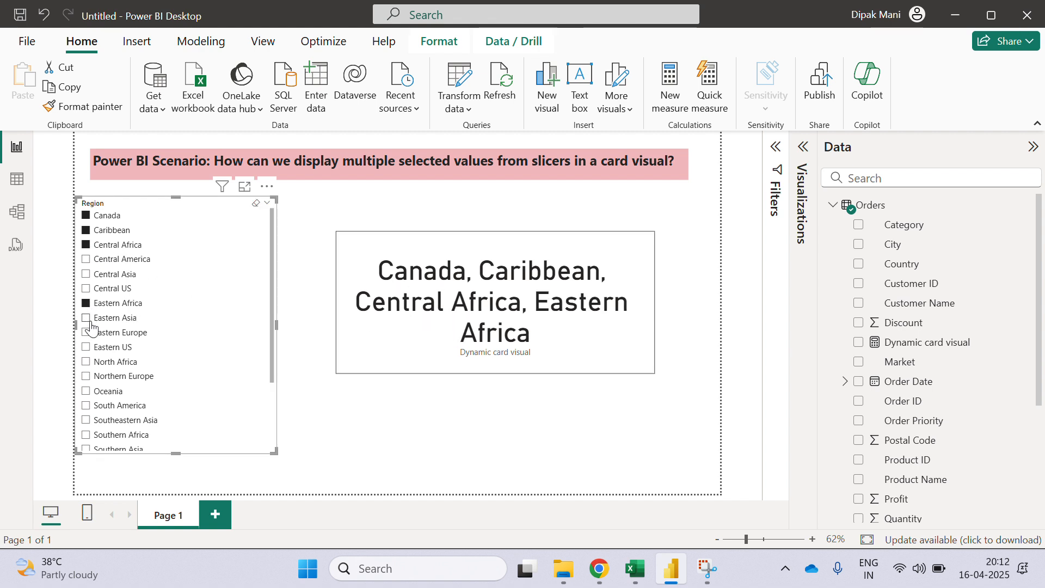
click(86, 318)
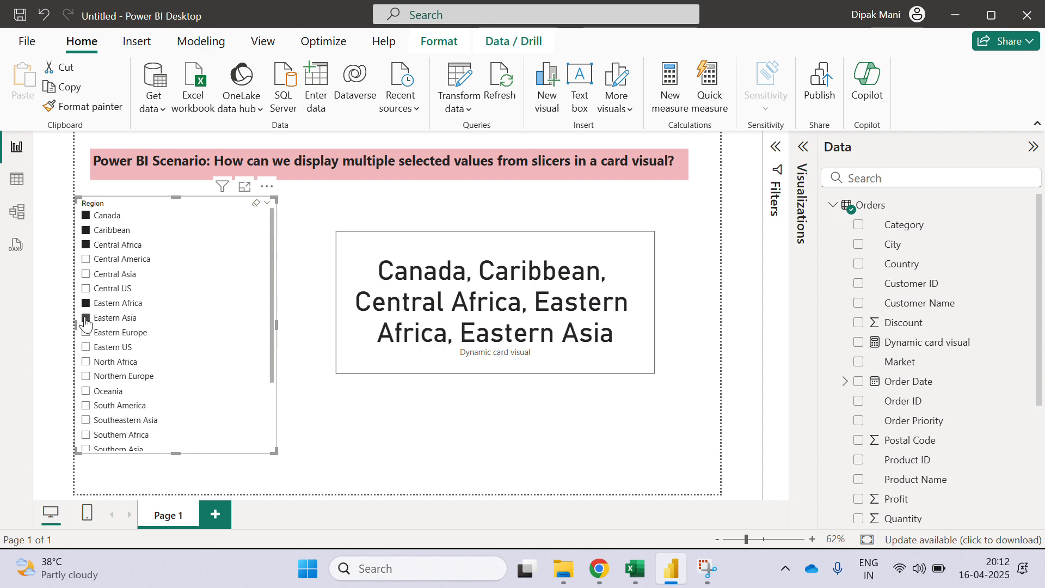